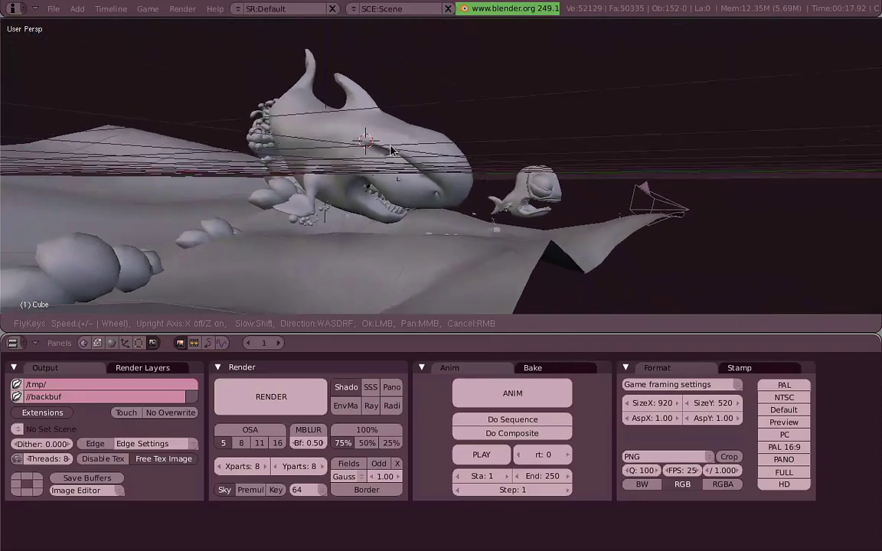
Select the shark in the camera view and display its material settings
{"action": "left_click", "coordinate": [391, 151]}
{"action": "middle_click_drag", "start_coordinate": [589, 204], "coordinate": [397, 187]}
{"action": "key", "text": "KP_0"}
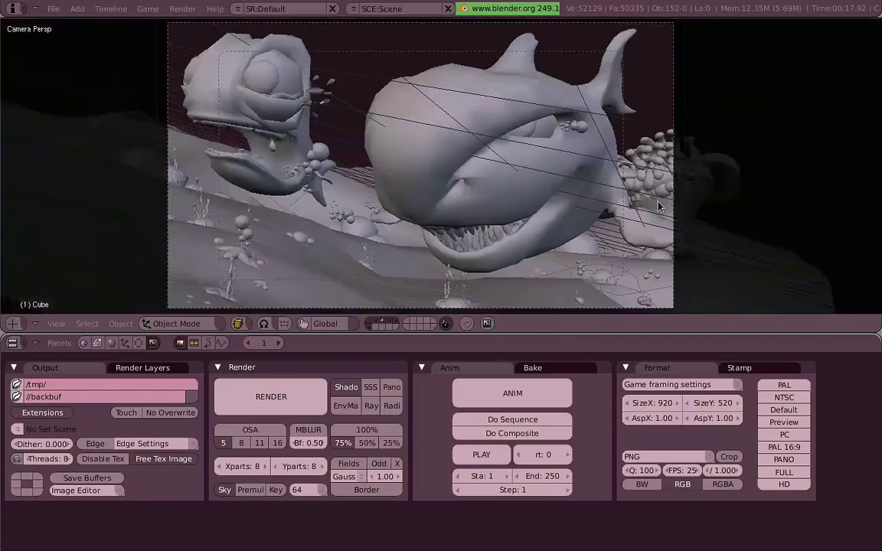
{"action": "right_click", "coordinate": [427, 159]}
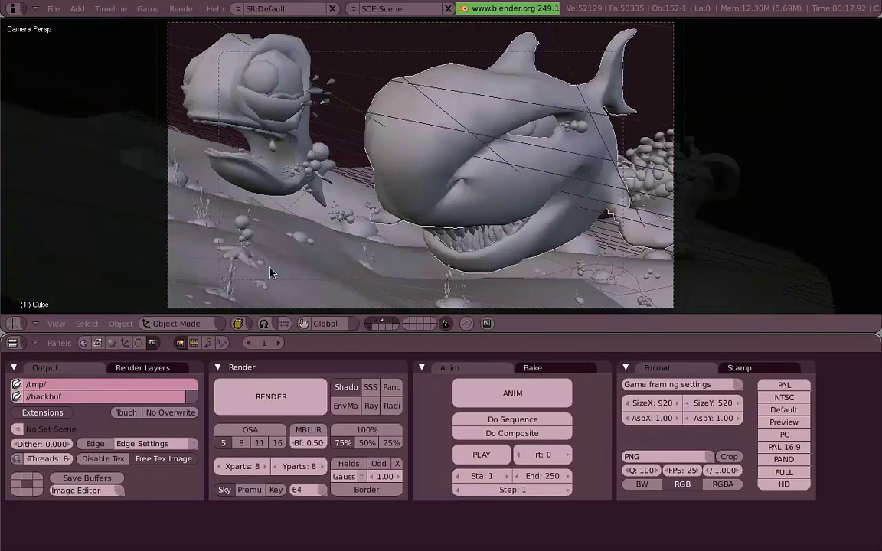
{"action": "left_click", "coordinate": [111, 342]}
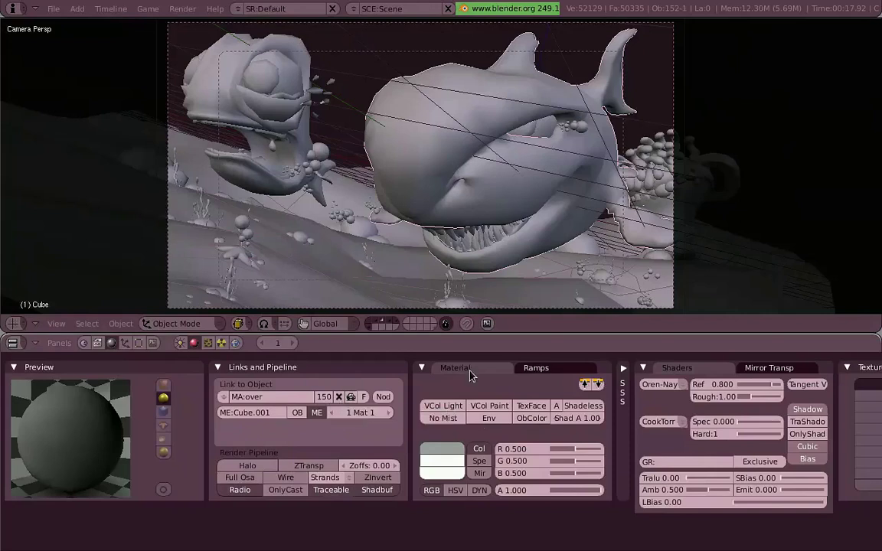
Review the shark's material and ramp settings, and collapse the Material and SSS panels
{"action": "middle_click_drag", "start_coordinate": [558, 375], "coordinate": [563, 378], "text": "ctrl"}
{"action": "left_click", "coordinate": [407, 453]}
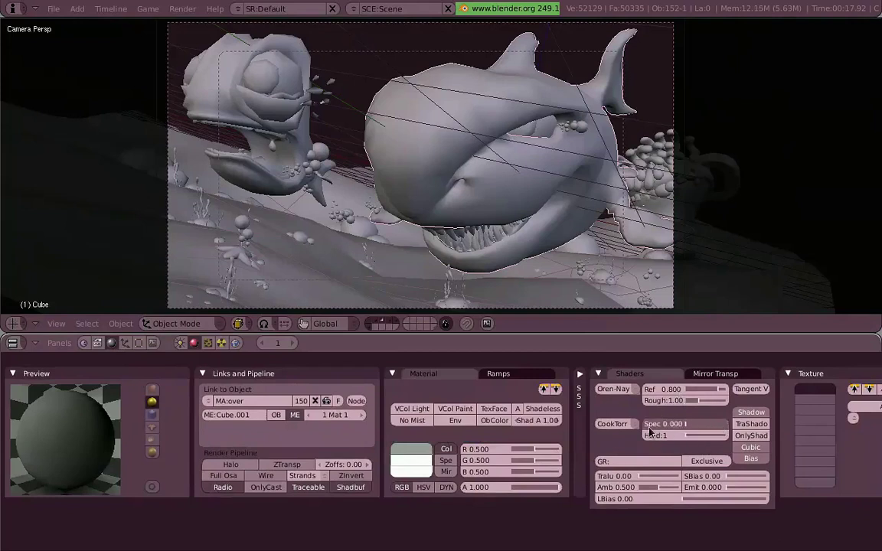
{"action": "left_click", "coordinate": [579, 374]}
{"action": "left_click", "coordinate": [535, 377]}
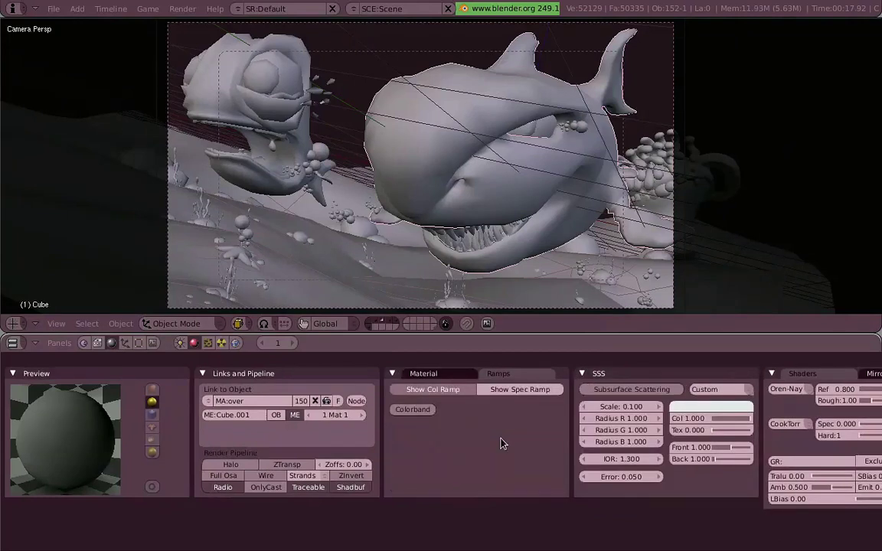
{"action": "left_click", "coordinate": [426, 373]}
{"action": "left_click", "coordinate": [392, 373]}
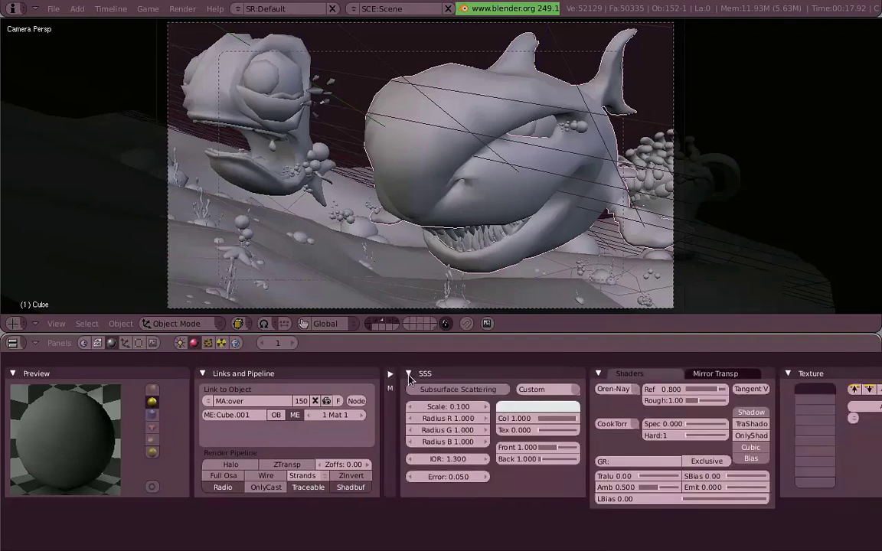
{"action": "left_click", "coordinate": [409, 373]}
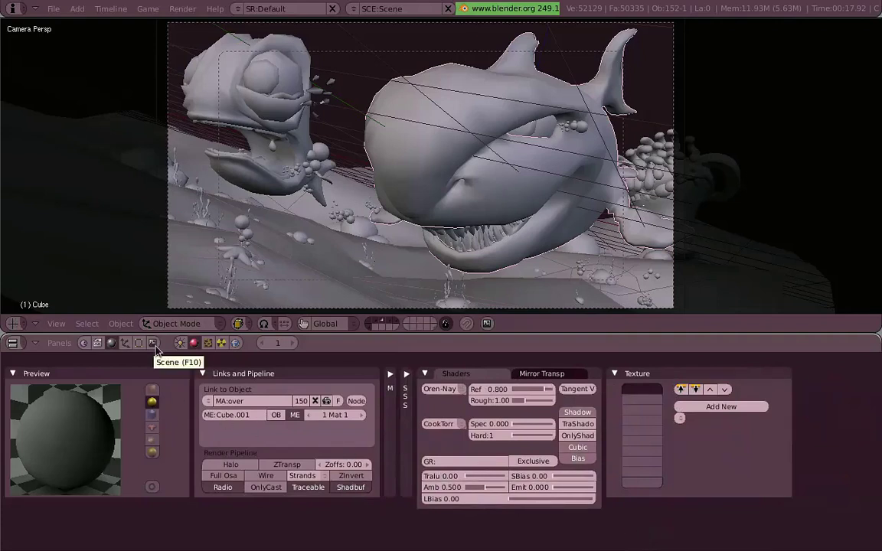
Render the scene without lighting and check the result with the alpha display switched on and off
{"action": "left_click", "coordinate": [152, 342]}
{"action": "middle_click_drag", "start_coordinate": [428, 442], "coordinate": [443, 432]}
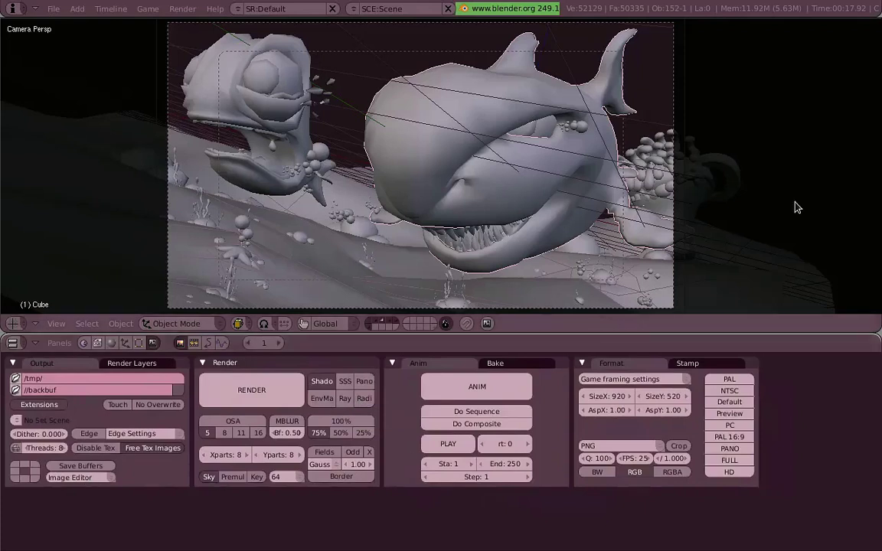
{"action": "key", "text": "F12"}
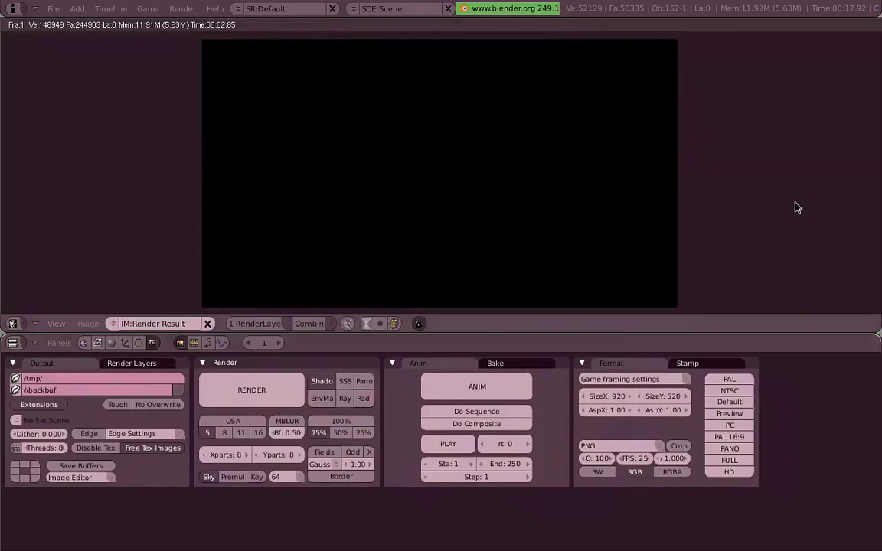
{"action": "left_click", "coordinate": [390, 325]}
{"action": "left_click", "coordinate": [366, 324]}
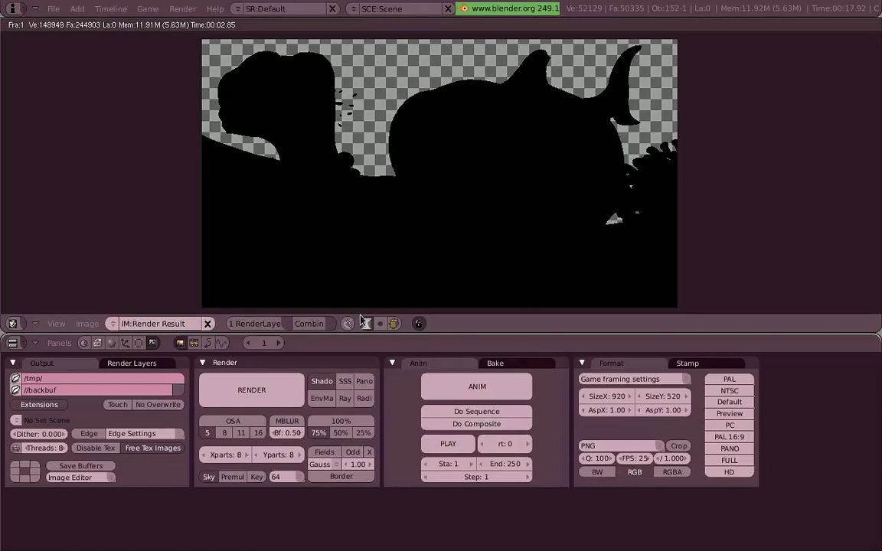
{"action": "left_click", "coordinate": [366, 324]}
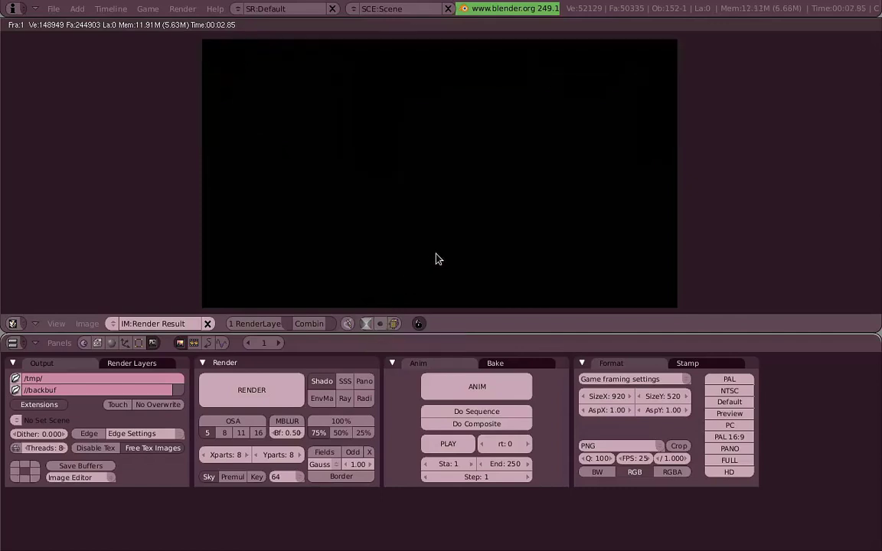
{"action": "key", "text": "Escape"}
Add a new world to the scene and set its horizon colour to a mid grey of 0.500 red, green and blue
{"action": "middle_click_drag", "start_coordinate": [439, 259], "coordinate": [411, 195]}
{"action": "key", "text": "KP_0"}
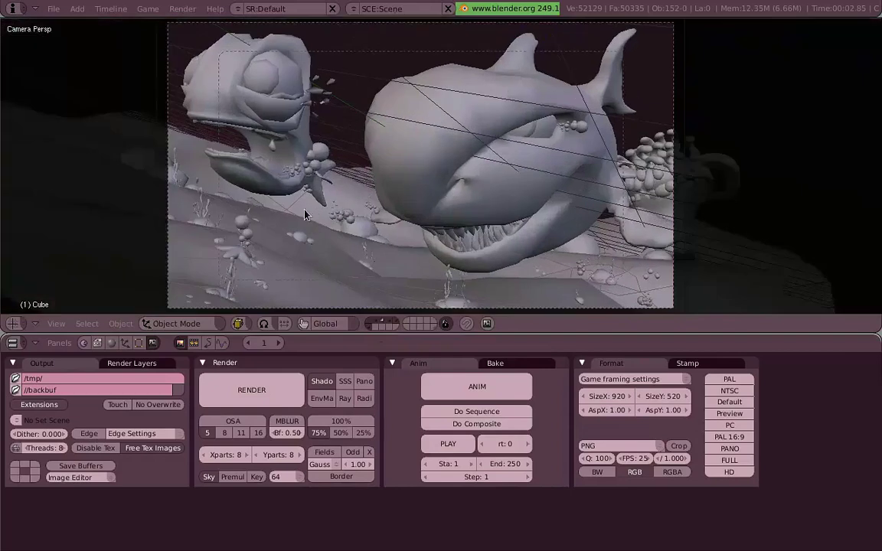
{"action": "left_click", "coordinate": [111, 343]}
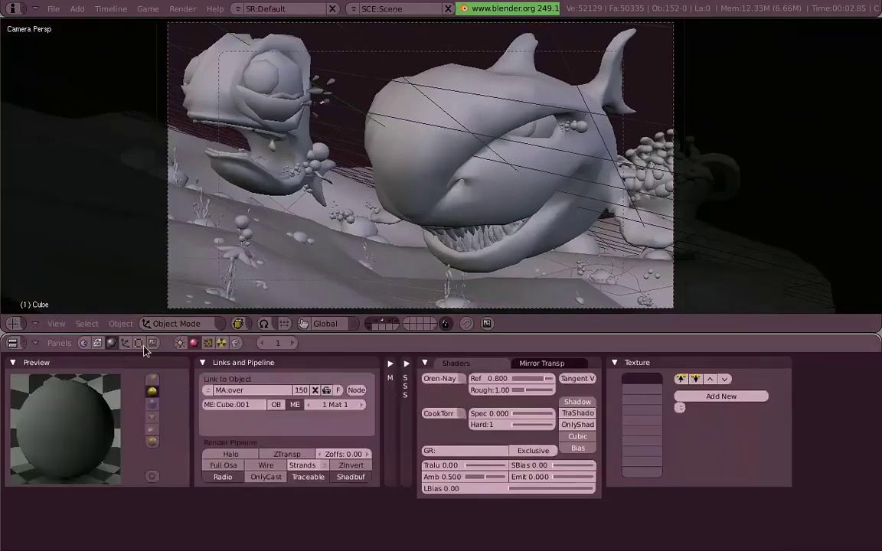
{"action": "left_click", "coordinate": [237, 345]}
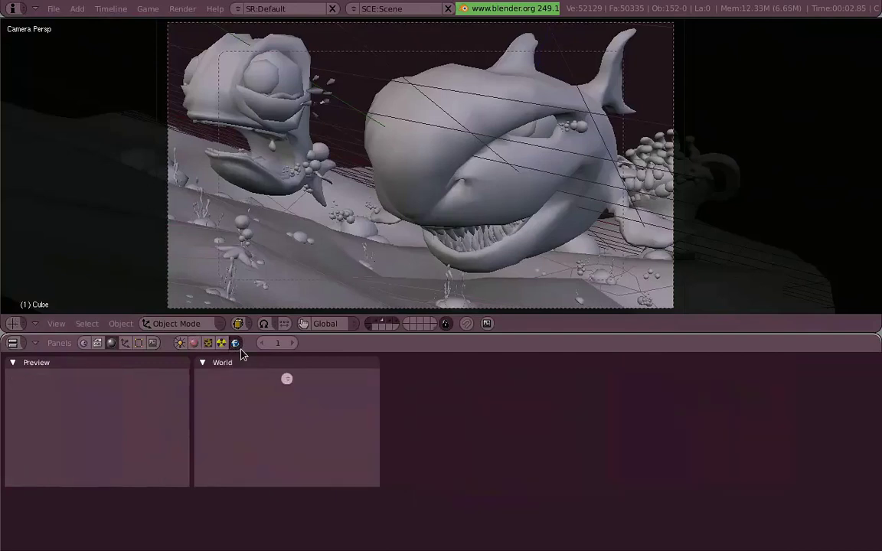
{"action": "left_click", "coordinate": [287, 380]}
{"action": "left_click", "coordinate": [299, 372]}
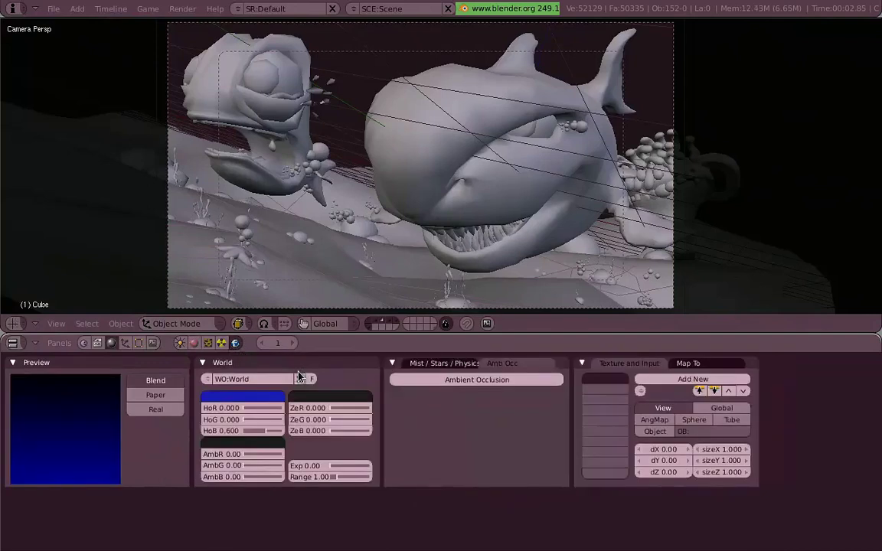
{"action": "left_click", "coordinate": [242, 397]}
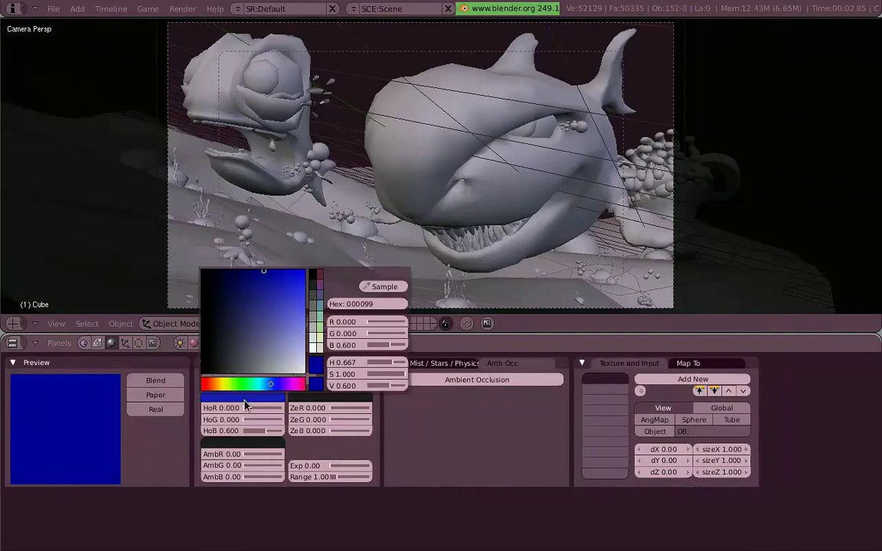
{"action": "mouse_move", "coordinate": [407, 377]}
{"action": "left_mouse_down"}
{"action": "mouse_move", "coordinate": [382, 392]}
{"action": "mouse_move", "coordinate": [401, 388]}
{"action": "left_mouse_up"}
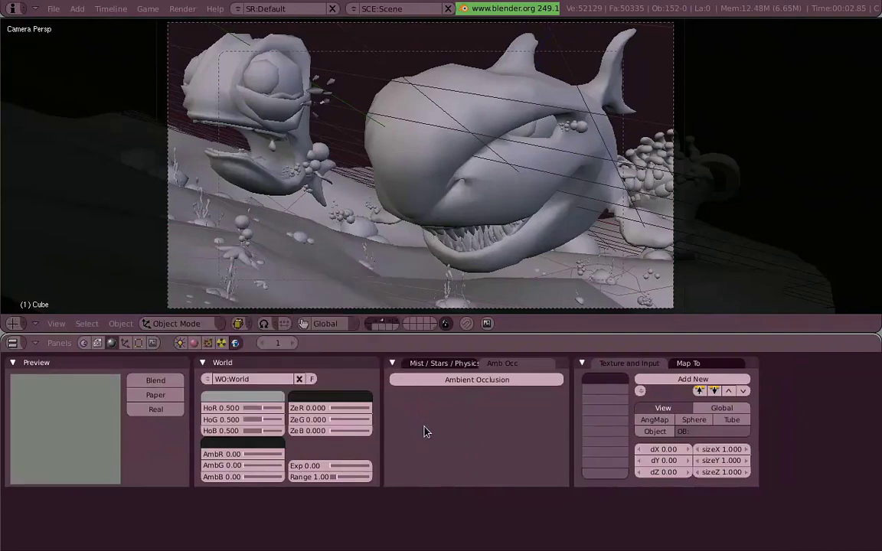
Enable Ambient Occlusion using the Approximate method, with Pixel Cache on and Correction set to 1.000
{"action": "left_click", "coordinate": [550, 381]}
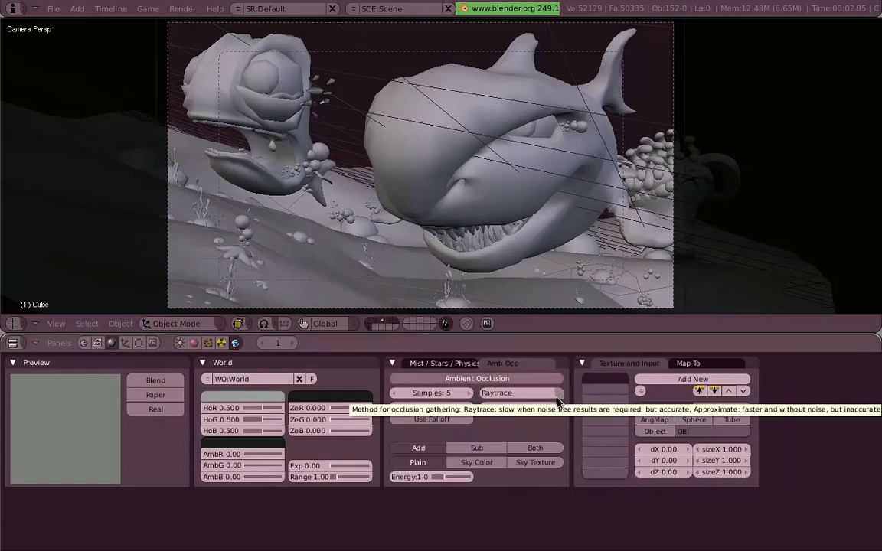
{"action": "left_click", "coordinate": [558, 393]}
{"action": "left_click", "coordinate": [562, 375]}
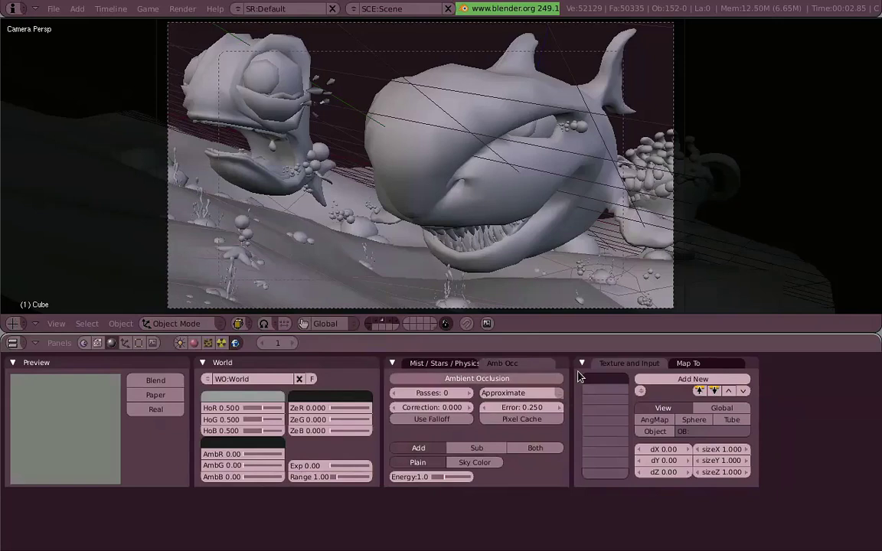
{"action": "left_click", "coordinate": [560, 421]}
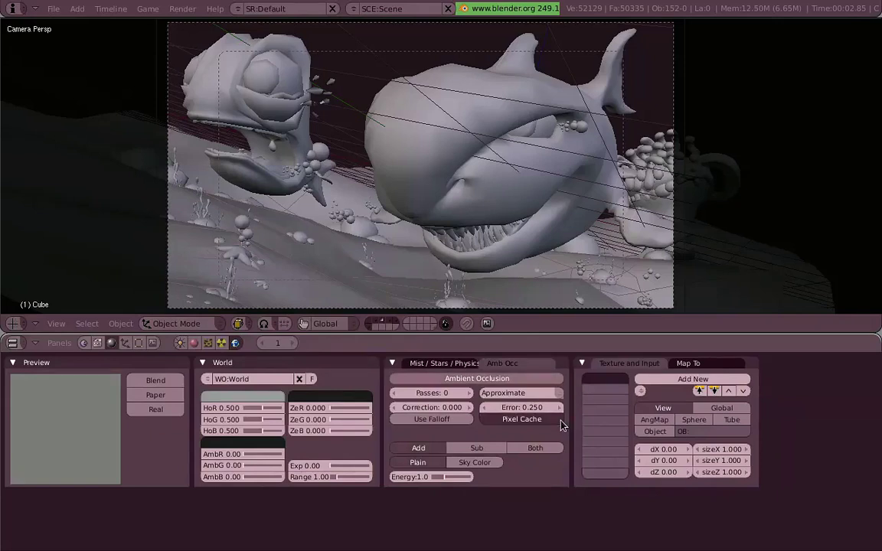
{"action": "left_click_drag", "start_coordinate": [470, 410], "coordinate": [837, 284]}
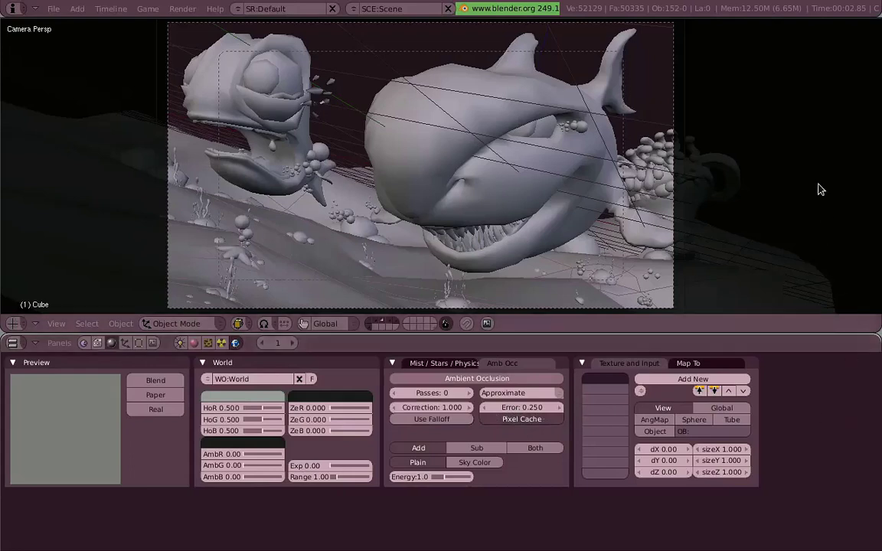
Render the scene, set the ambient occlusion mode to Both and render again for comparison
{"action": "key", "text": "F12"}
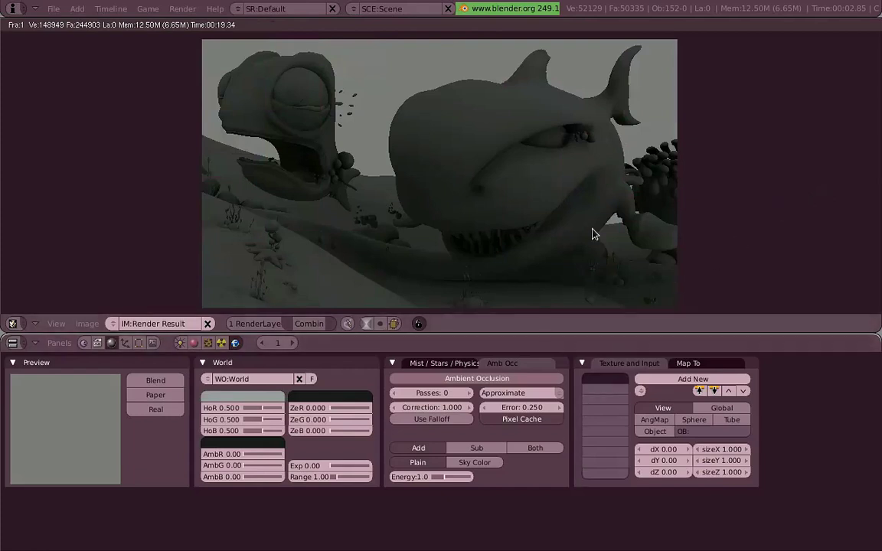
{"action": "key", "text": "Escape"}
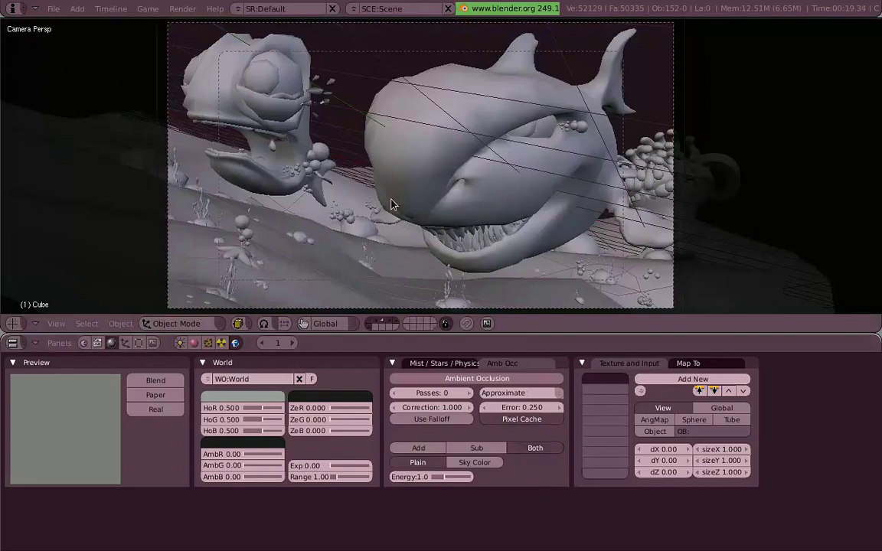
{"action": "middle_click_drag", "start_coordinate": [390, 205], "coordinate": [408, 221]}
{"action": "middle_click_drag", "start_coordinate": [634, 220], "coordinate": [649, 221]}
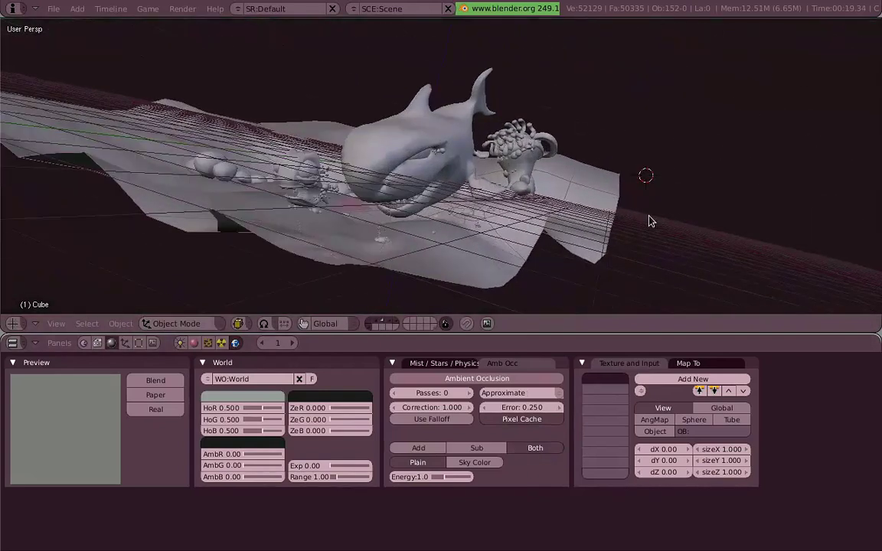
{"action": "key", "text": "F12"}
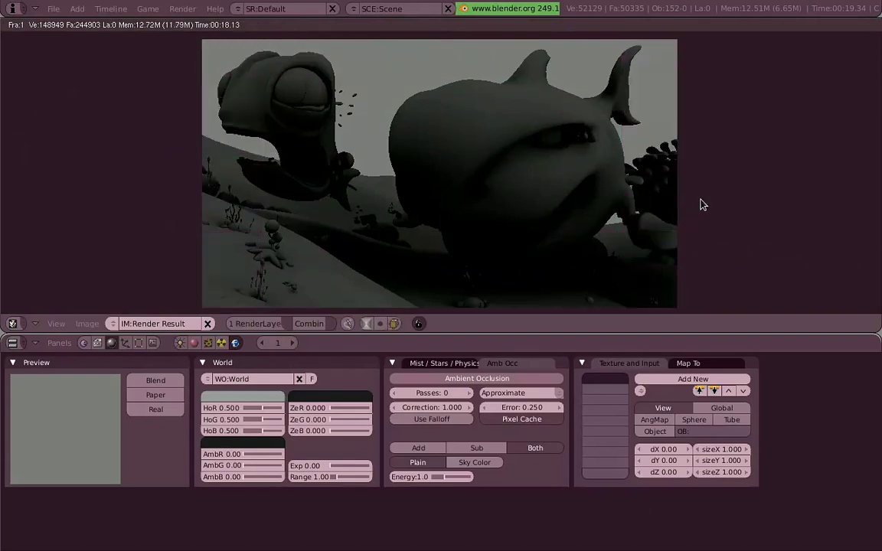
{"action": "key", "text": "Escape"}
Add a Hemi lamp to the scene in the top orthographic wireframe view
{"action": "middle_click_drag", "start_coordinate": [309, 204], "coordinate": [339, 219]}
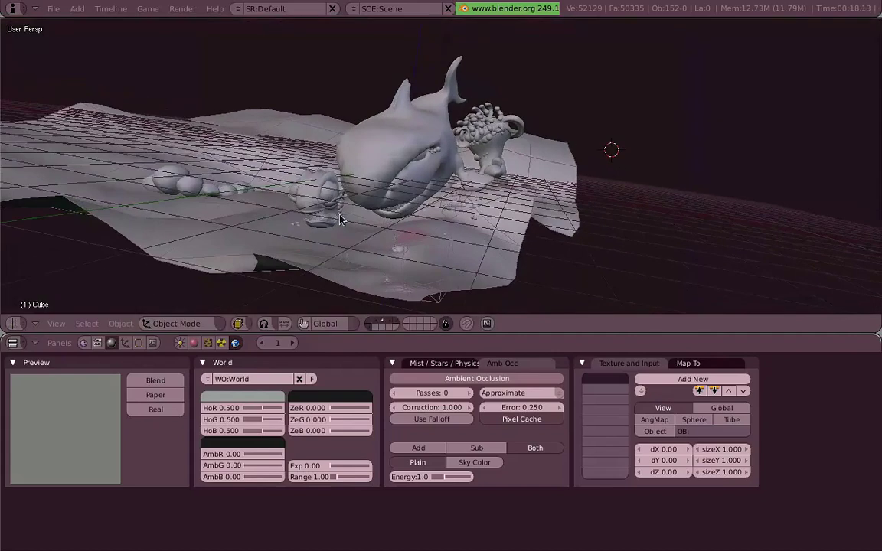
{"action": "scroll", "coordinate": [468, 191], "scroll_direction": "down", "scroll_amount": 2}
{"action": "key", "text": "KP_7"}
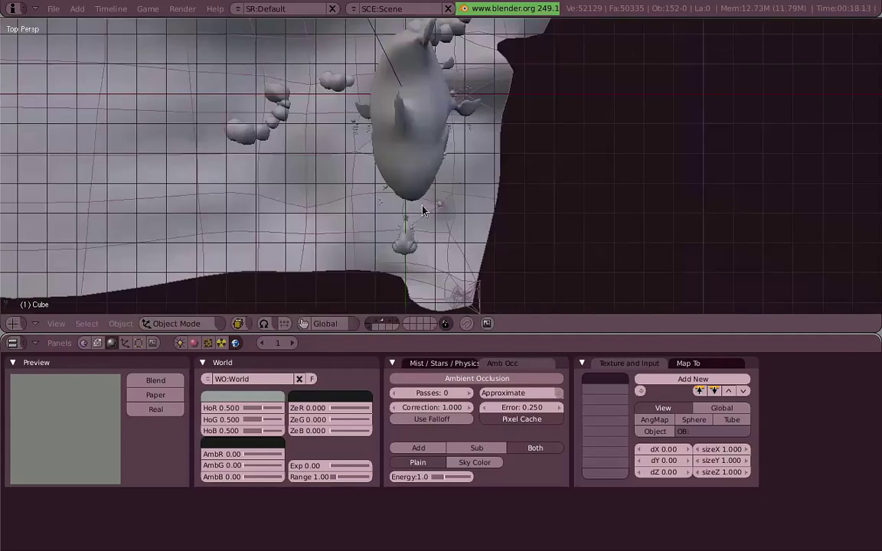
{"action": "key", "text": "F5"}
{"action": "key", "text": "z"}
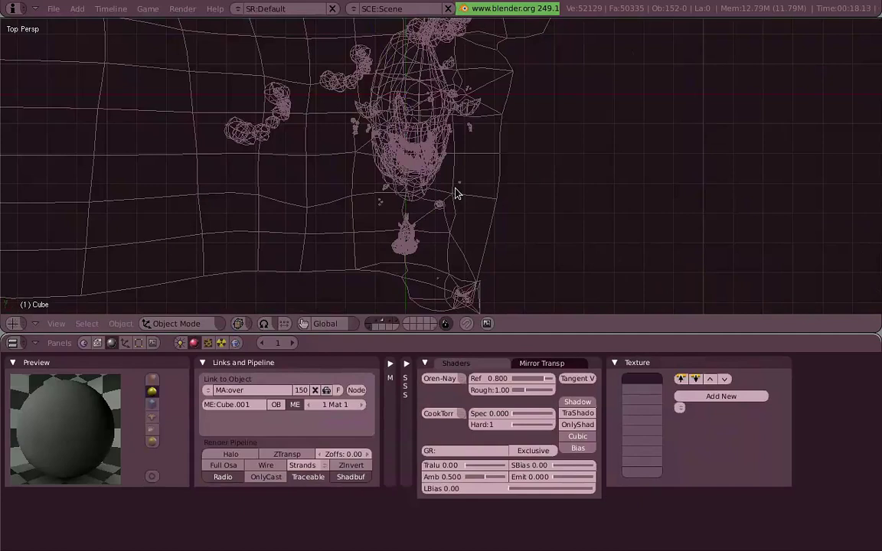
{"action": "key", "text": "KP_5"}
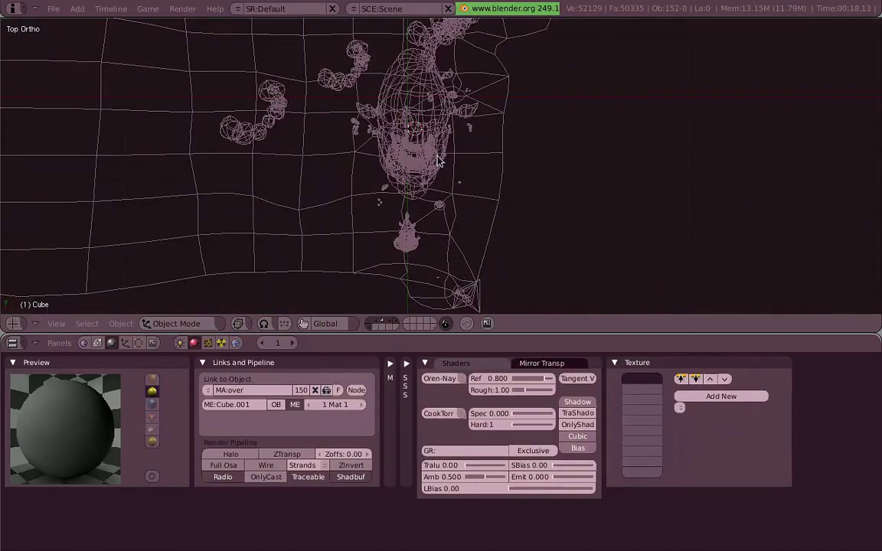
{"action": "key", "text": "space"}
{"action": "mouse_move", "coordinate": [536, 274]}
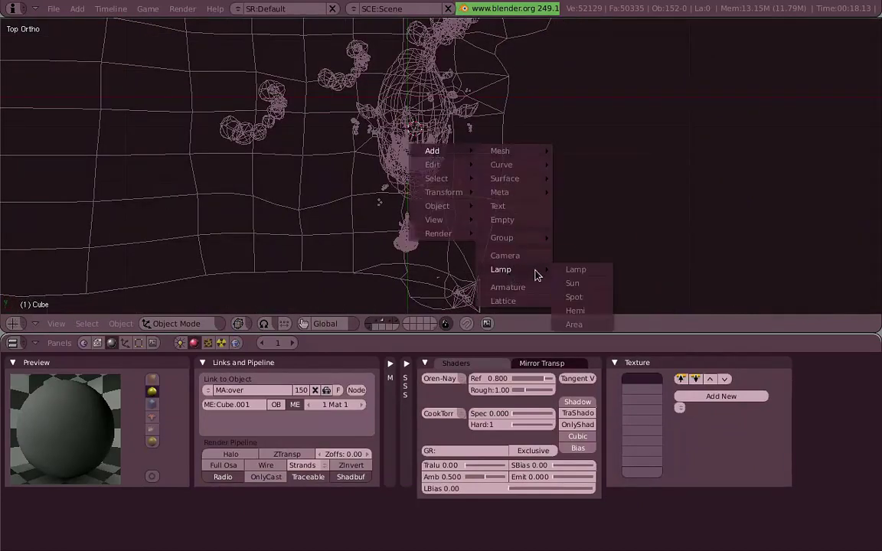
{"action": "left_click", "coordinate": [602, 317]}
Split the front-view 3D area vertically, show the render result in the new area and widen it
{"action": "key", "text": "KP_1"}
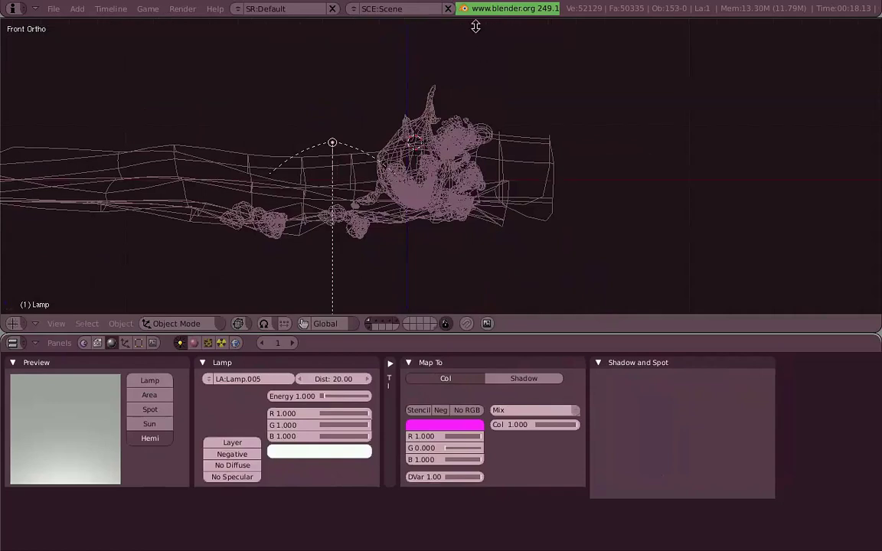
{"action": "right_click", "coordinate": [476, 27]}
{"action": "left_click", "coordinate": [469, 23]}
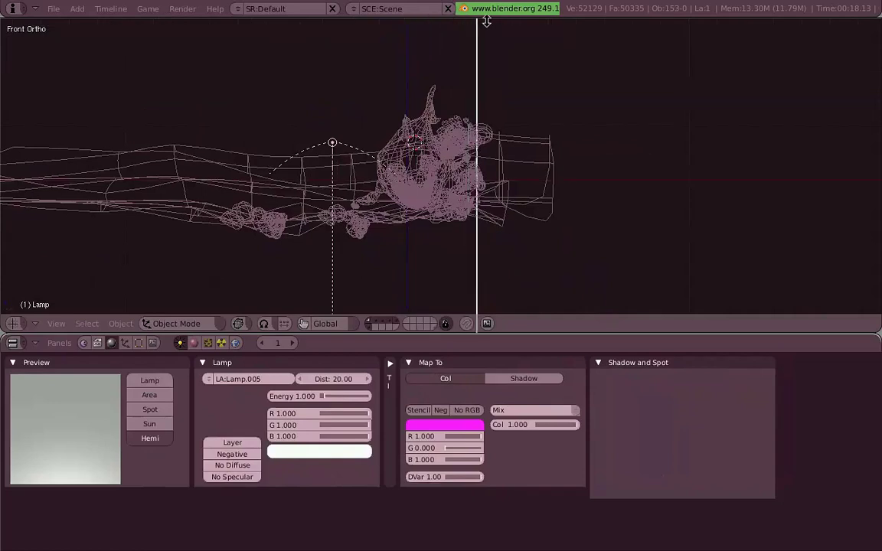
{"action": "left_click", "coordinate": [488, 35]}
{"action": "left_click", "coordinate": [522, 326]}
{"action": "left_click", "coordinate": [558, 259]}
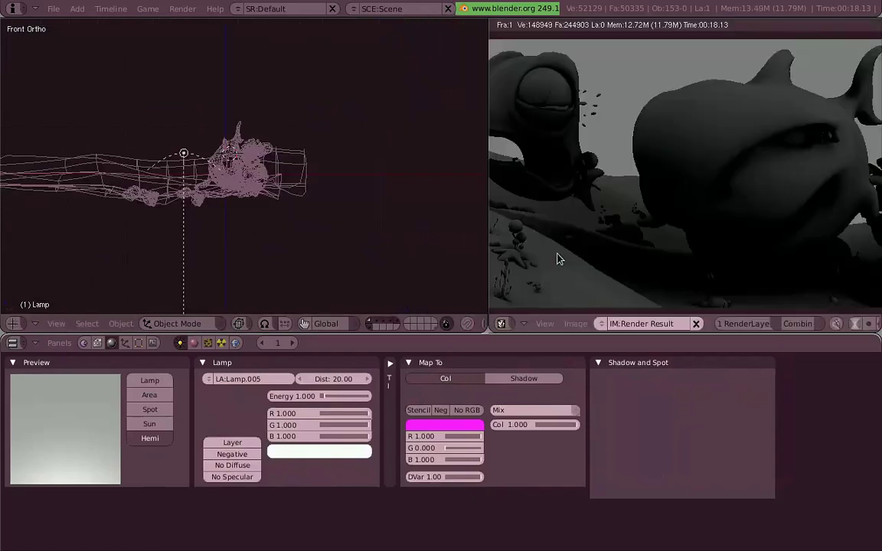
{"action": "left_click_drag", "start_coordinate": [488, 195], "coordinate": [419, 195]}
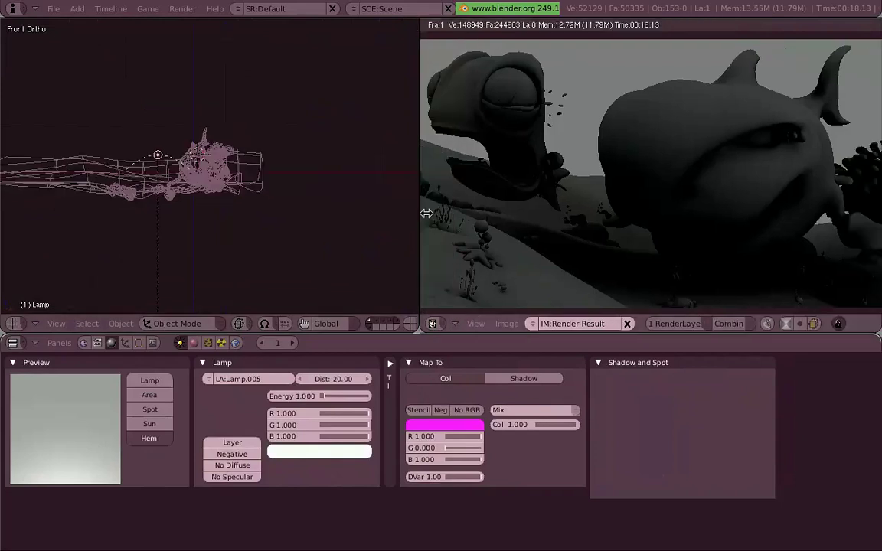
Show the scene in the side view with textured, real-time lamp shading
{"action": "middle_click_drag", "start_coordinate": [255, 199], "coordinate": [221, 208]}
{"action": "key", "text": "KP_3"}
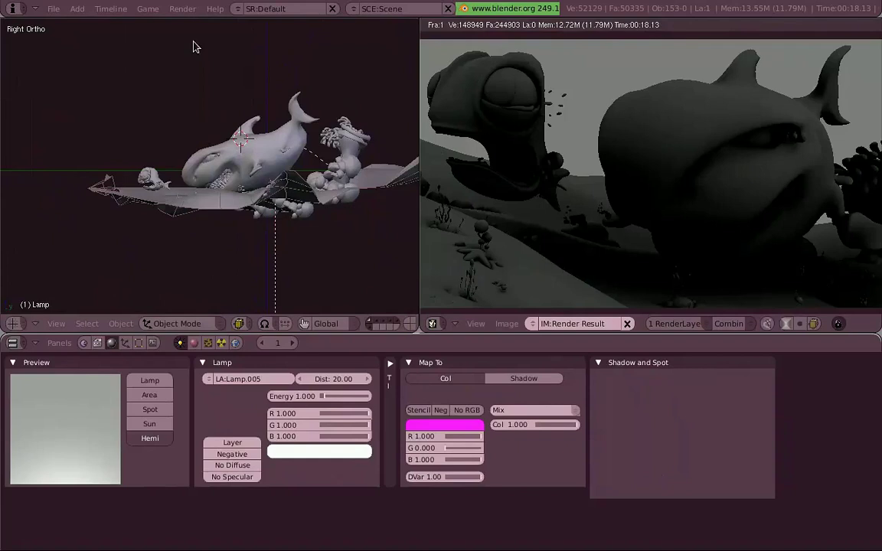
{"action": "left_click", "coordinate": [148, 9]}
{"action": "left_click", "coordinate": [192, 163]}
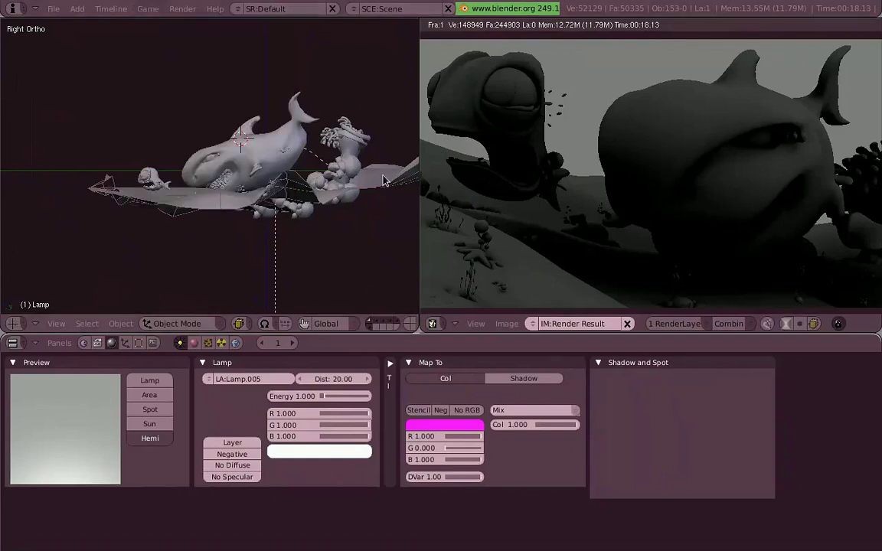
{"action": "left_click", "coordinate": [240, 324]}
{"action": "left_click", "coordinate": [270, 258]}
{"action": "scroll", "coordinate": [230, 210], "scroll_direction": "up", "scroll_amount": 3}
Rotate the Hemi lamp in the side view and refine its direction with a trackball rotation in the camera view
{"action": "key", "text": "r"}
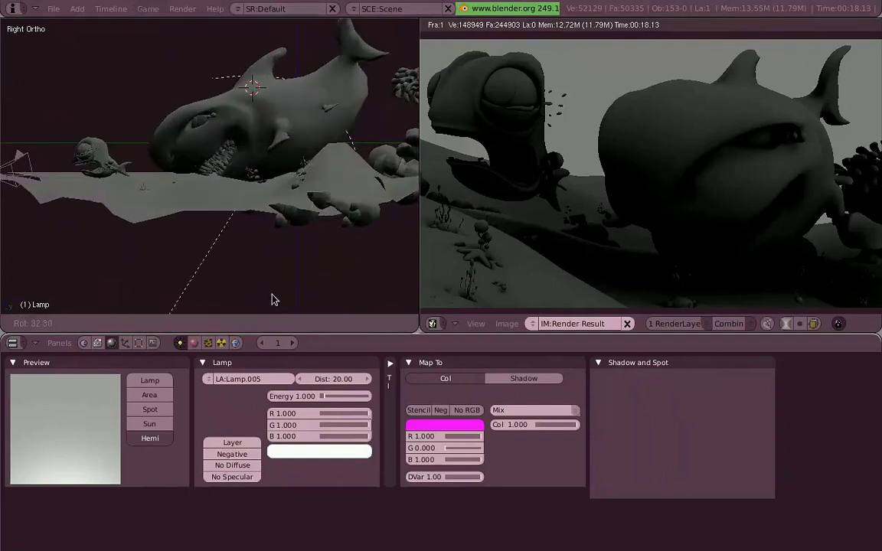
{"action": "left_click", "coordinate": [107, 162]}
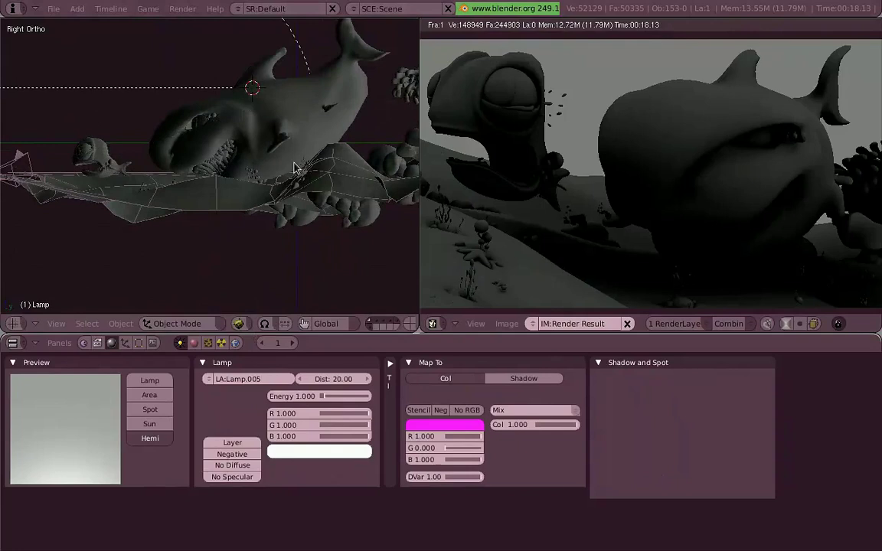
{"action": "middle_click_drag", "start_coordinate": [295, 166], "coordinate": [249, 166]}
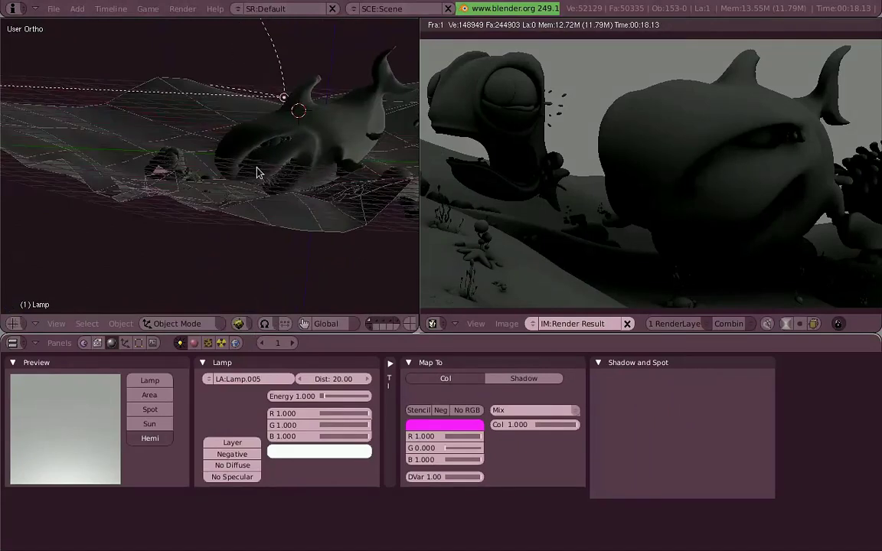
{"action": "key", "text": "KP_0"}
{"action": "key", "text": "r"}
{"action": "key", "text": "r"}
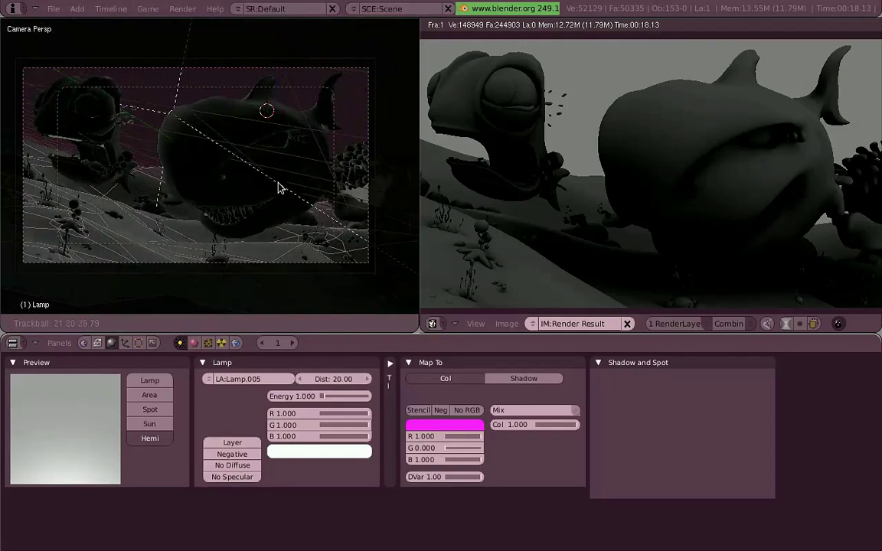
{"action": "left_click", "coordinate": [251, 163]}
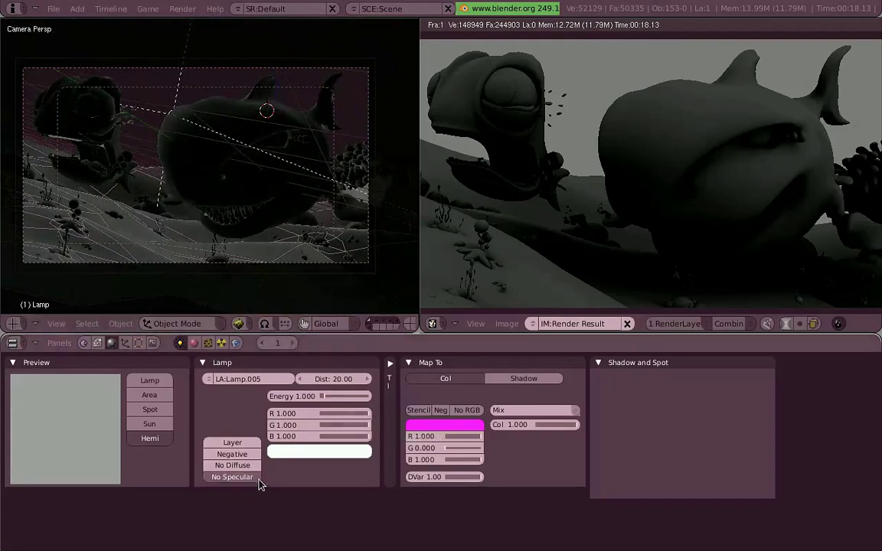
Render the scene with the Hemi lamp's No Specular option enabled and widen the render result area
{"action": "key", "text": "F12"}
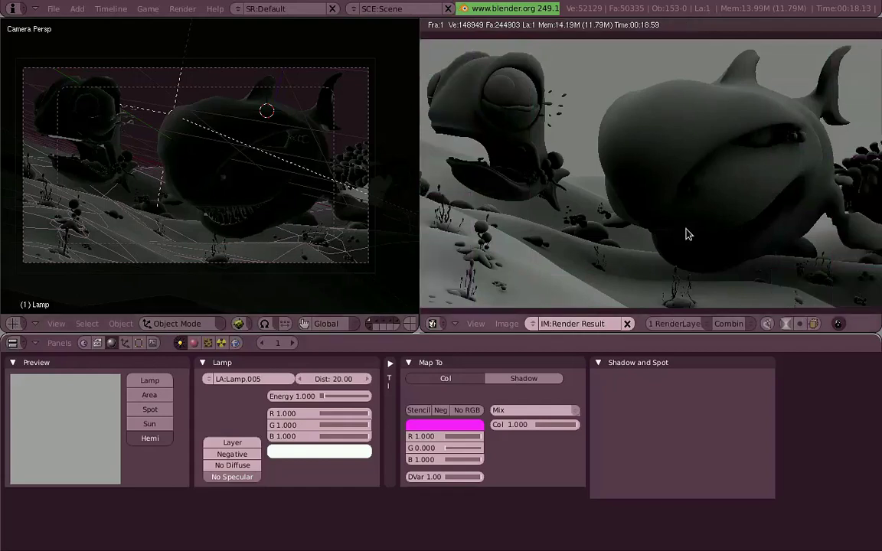
{"action": "left_click_drag", "start_coordinate": [420, 192], "coordinate": [378, 192]}
{"action": "left_click_drag", "start_coordinate": [395, 56], "coordinate": [539, 202]}
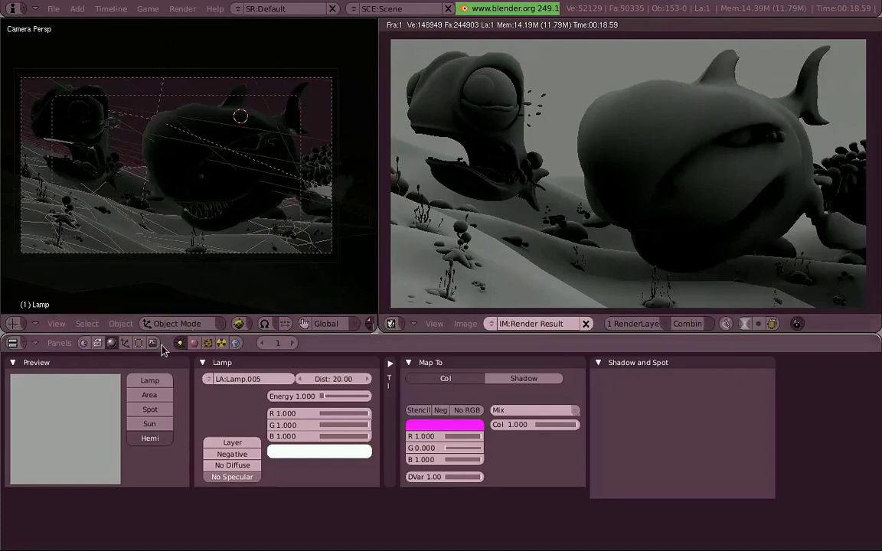
Duplicate the Hemi lamp in the camera view, place the copy above the small fish and trackball-rotate it
{"action": "middle_click_drag", "start_coordinate": [216, 141], "coordinate": [246, 154], "text": "shift"}
{"action": "key", "text": "shift+d"}
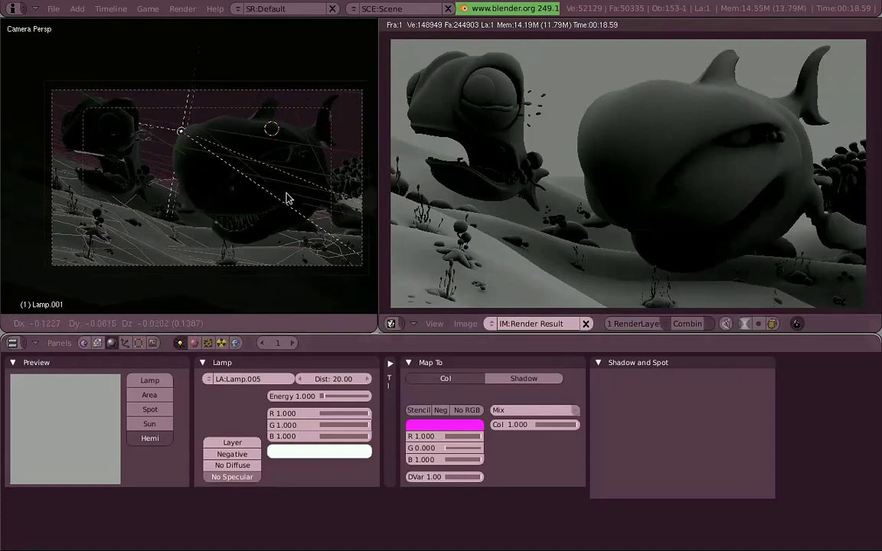
{"action": "left_click", "coordinate": [197, 157]}
{"action": "key", "text": "r"}
{"action": "key", "text": "r"}
{"action": "left_click", "coordinate": [278, 238]}
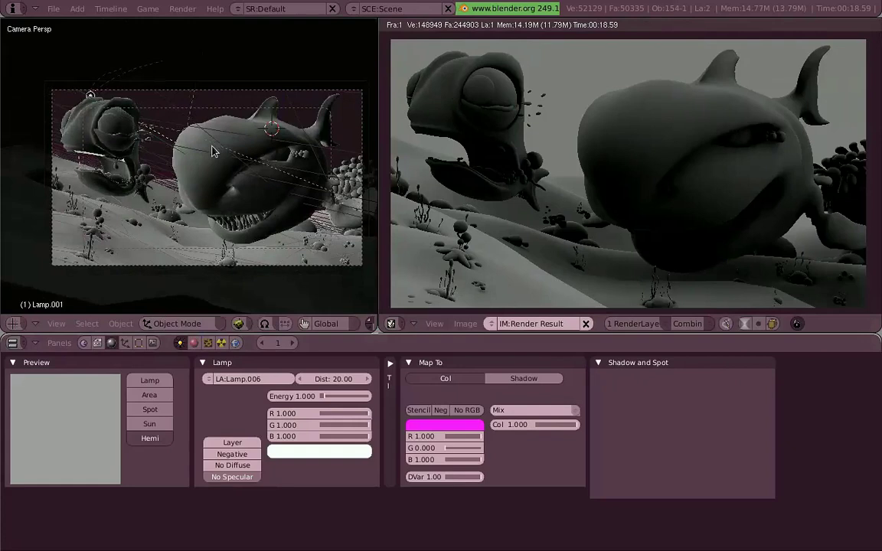
Set the duplicated lamp as the active camera and rotate it to aim at the shark and small fish
{"action": "middle_click_drag", "start_coordinate": [277, 239], "coordinate": [257, 218]}
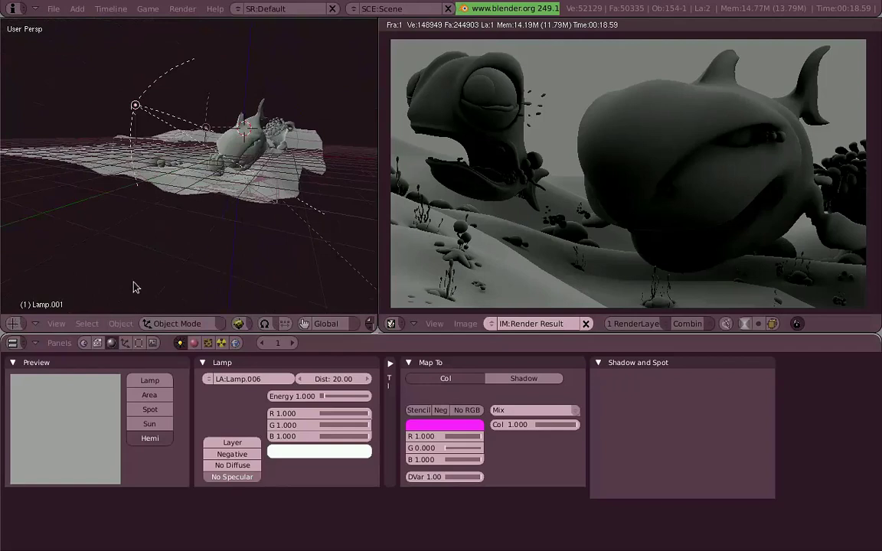
{"action": "left_click", "coordinate": [120, 323]}
{"action": "left_click", "coordinate": [56, 323]}
{"action": "mouse_move", "coordinate": [121, 173]}
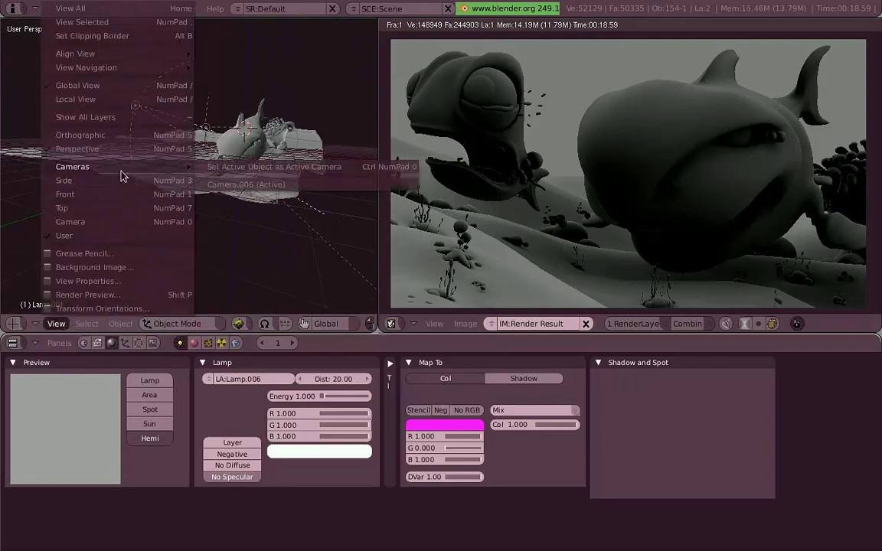
{"action": "left_click", "coordinate": [365, 173]}
{"action": "key", "text": "r"}
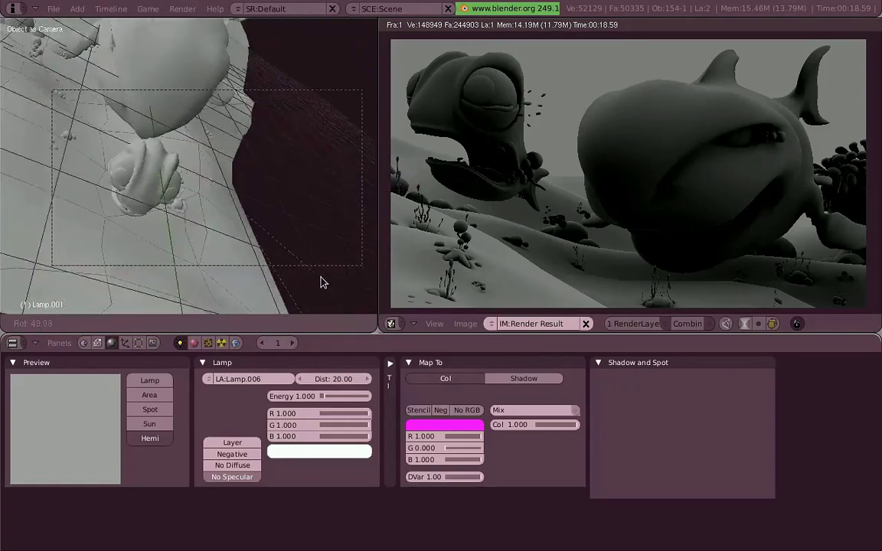
{"action": "key", "text": "r"}
{"action": "left_click", "coordinate": [310, 225]}
Move the duplicated lamp and fine-tune its rotation until both the shark and small fish are framed
{"action": "key", "text": "g"}
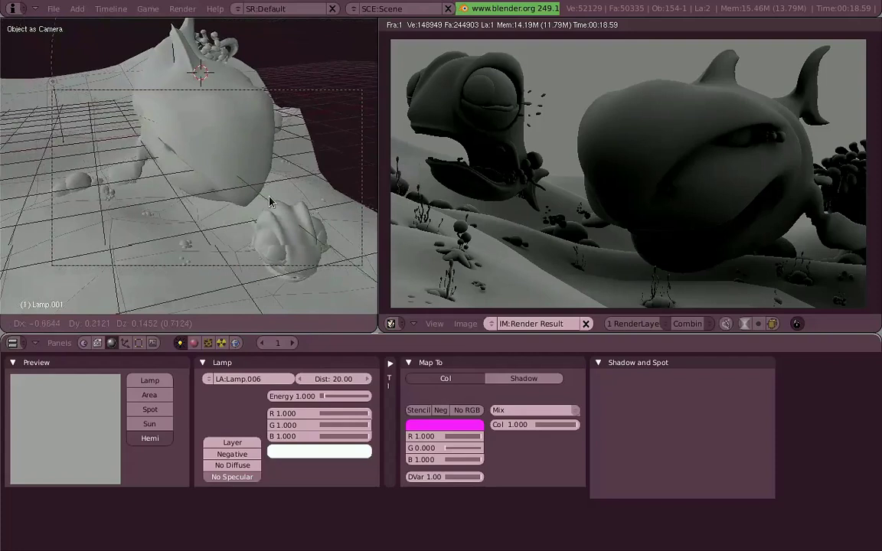
{"action": "key", "text": "r"}
{"action": "key", "text": "r"}
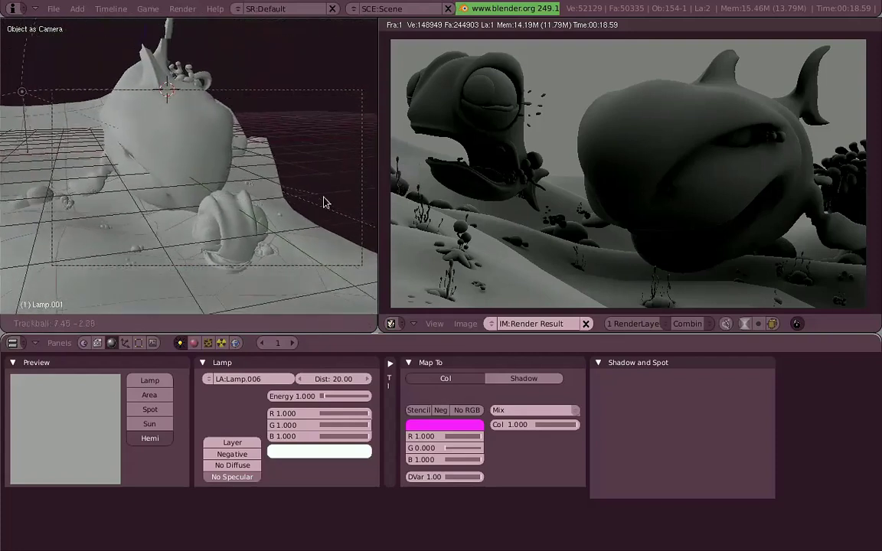
{"action": "left_click", "coordinate": [315, 224]}
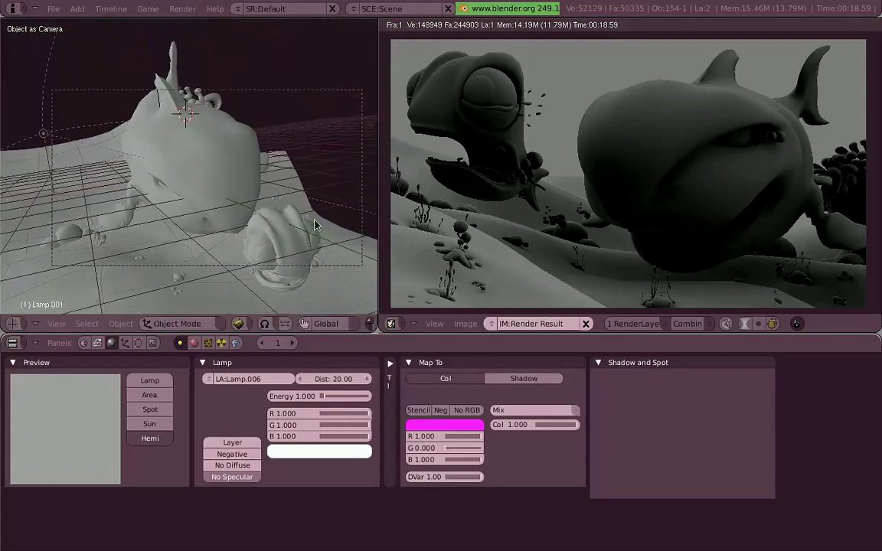
{"action": "key", "text": "r"}
{"action": "left_click", "coordinate": [314, 213]}
{"action": "key", "text": "r"}
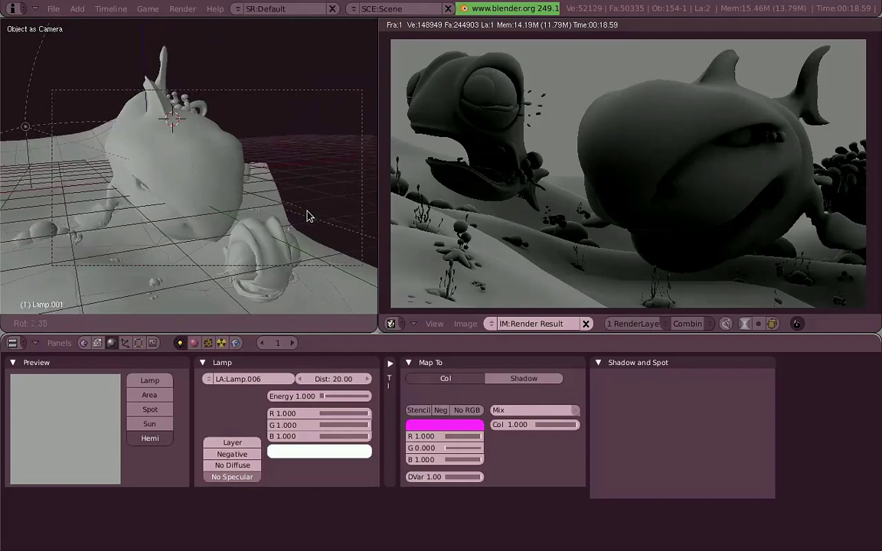
{"action": "left_click", "coordinate": [307, 214]}
Pull the duplicated lamp back along its local Z axis and change its type to Spot
{"action": "key", "text": "g"}
{"action": "key", "text": "z"}
{"action": "key", "text": "z"}
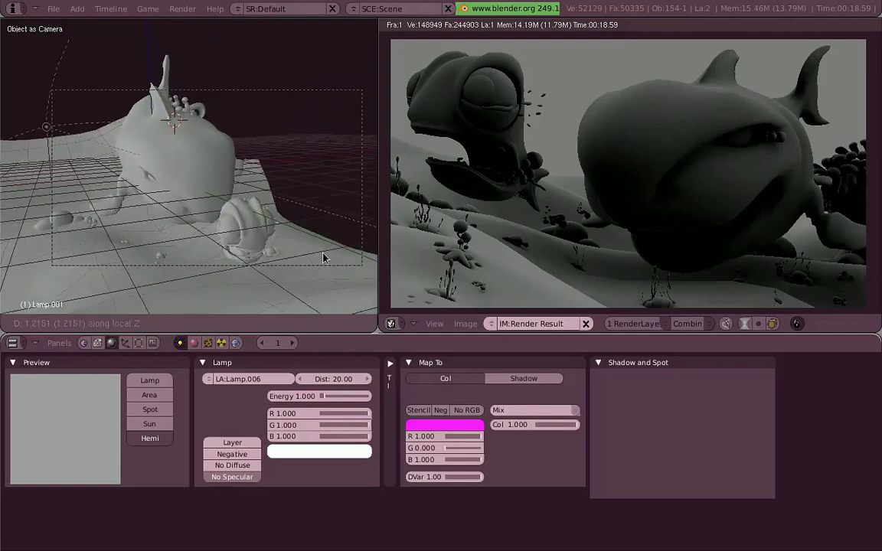
{"action": "left_click", "coordinate": [280, 224]}
{"action": "left_click", "coordinate": [164, 409]}
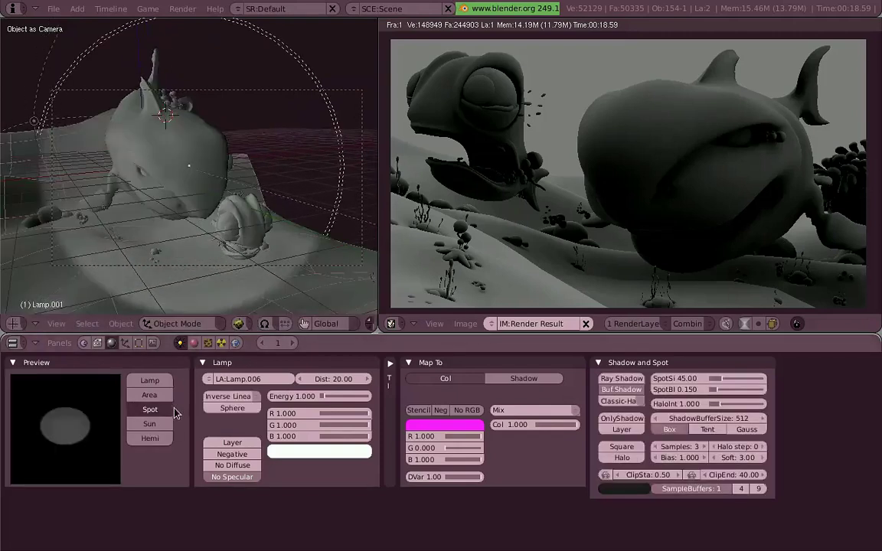
{"action": "key", "text": "r"}
{"action": "key", "text": "r"}
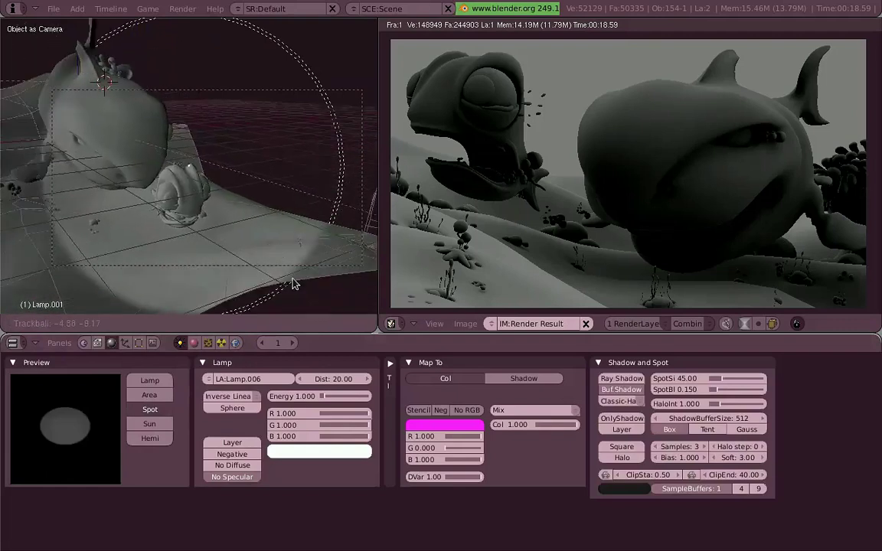
{"action": "left_click", "coordinate": [289, 282]}
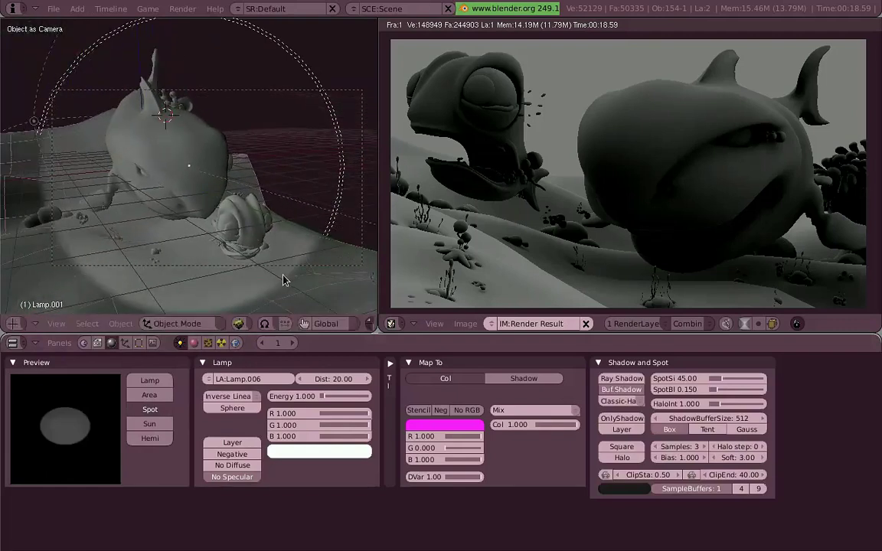
Set the spot lamp's size to 60, blend to 0.400 and energy to 2.000, and move it farther from the shark
{"action": "mouse_move", "coordinate": [747, 382]}
{"action": "left_mouse_down"}
{"action": "mouse_move", "coordinate": [764, 404]}
{"action": "mouse_move", "coordinate": [755, 394]}
{"action": "left_mouse_up"}
{"action": "left_click_drag", "start_coordinate": [371, 397], "coordinate": [381, 399], "text": "ctrl"}
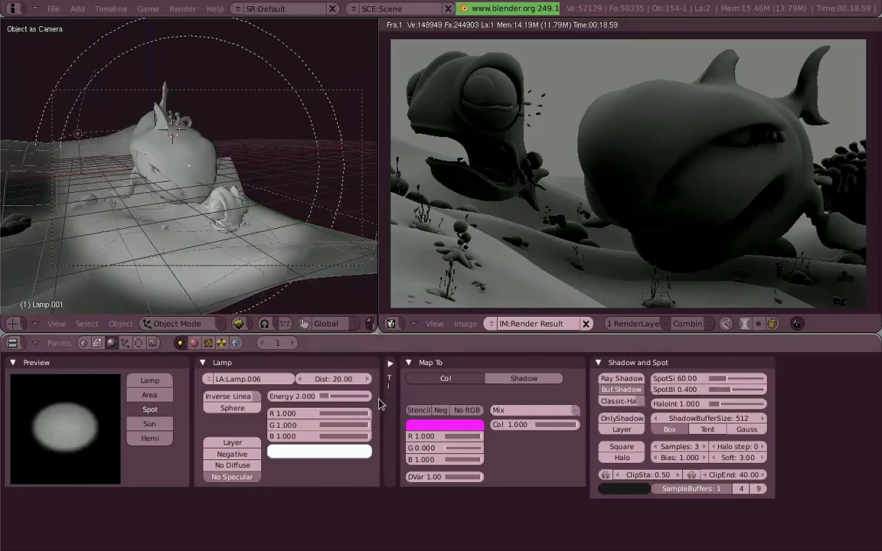
{"action": "scroll", "coordinate": [248, 242], "scroll_direction": "up", "scroll_amount": 2}
{"action": "scroll", "coordinate": [257, 243], "scroll_direction": "down", "scroll_amount": 2}
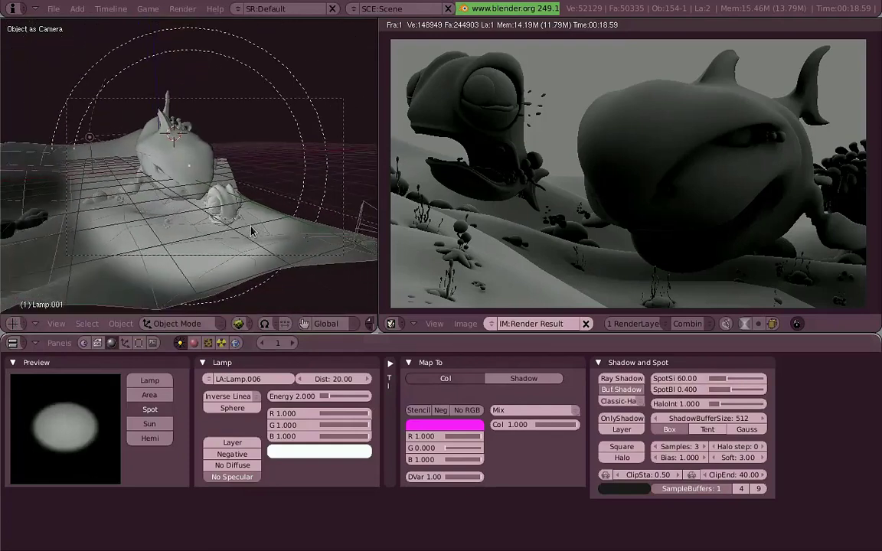
Make Camera.006 the active camera again and return to its view
{"action": "left_click", "coordinate": [57, 324]}
{"action": "mouse_move", "coordinate": [110, 176]}
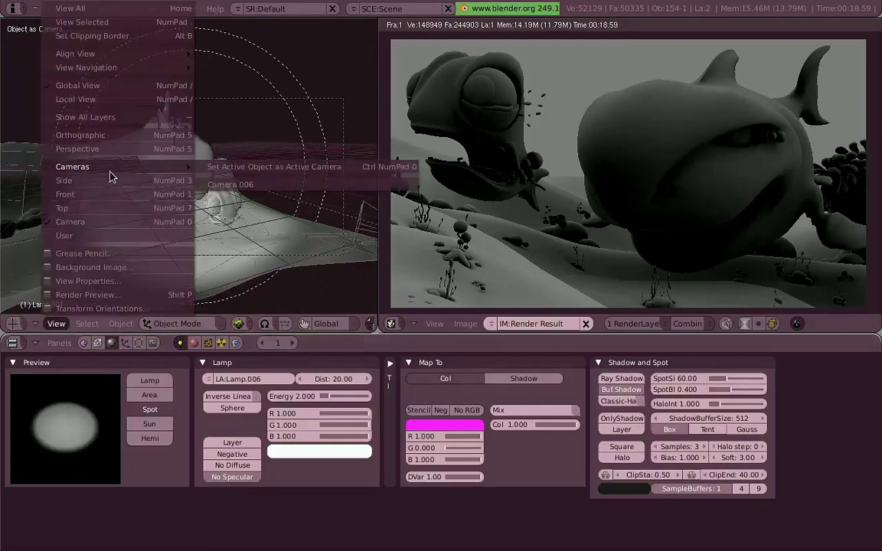
{"action": "key", "text": "KP_0"}
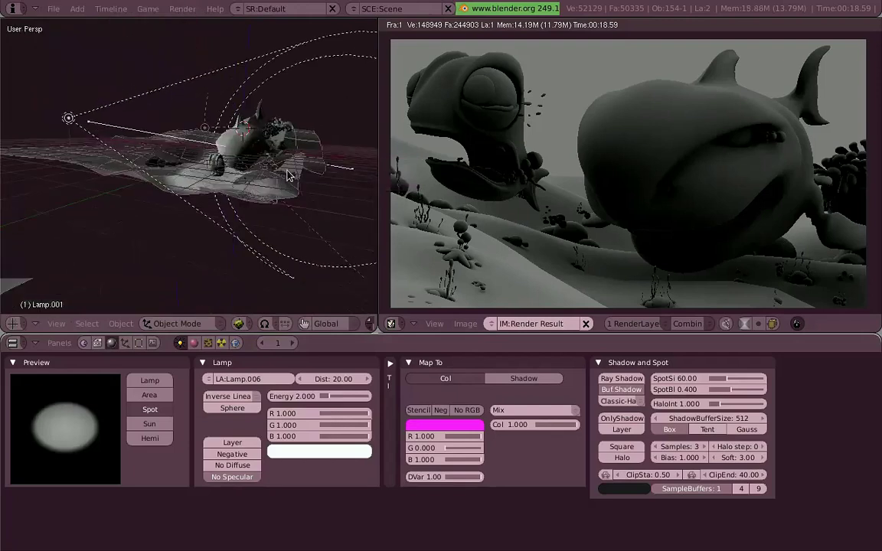
{"action": "scroll", "coordinate": [287, 195], "scroll_direction": "up", "scroll_amount": 1}
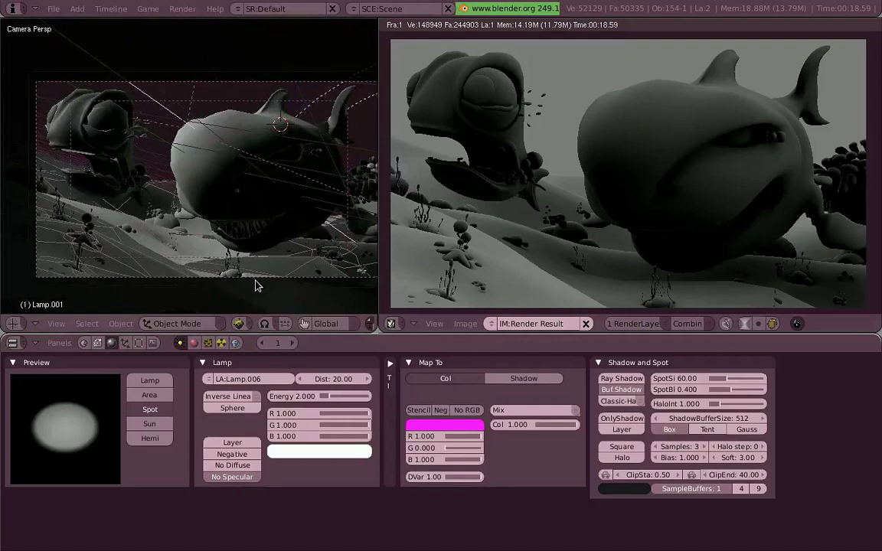
Turn the render result area into a 3D camera view and enlarge the neighbouring 3D area
{"action": "left_click", "coordinate": [390, 323]}
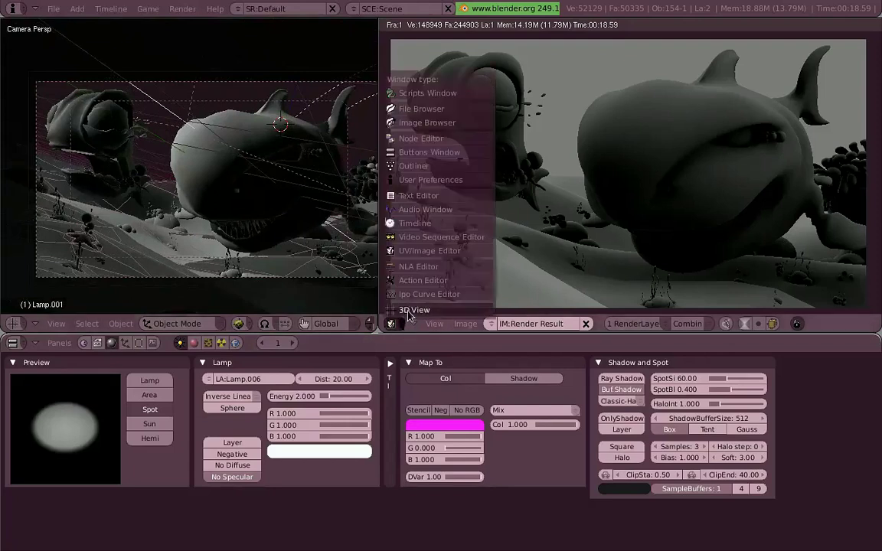
{"action": "left_click", "coordinate": [404, 308]}
{"action": "key", "text": "KP_0"}
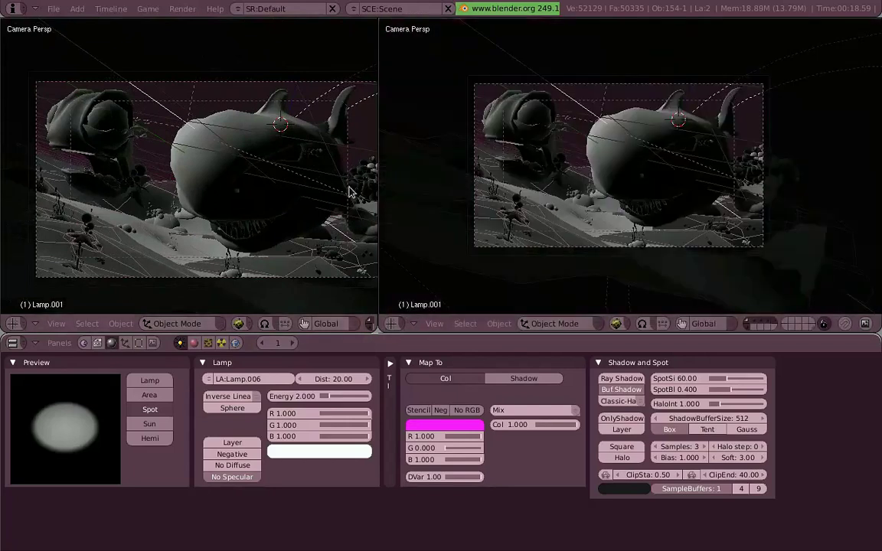
{"action": "left_click_drag", "start_coordinate": [387, 196], "coordinate": [512, 195]}
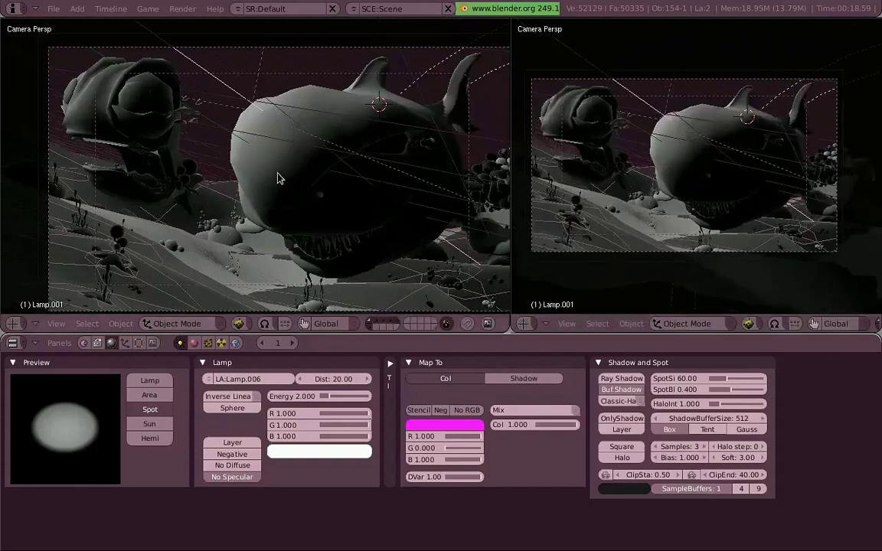
Reposition the spot lamp in the top view, in front of the small fish and shark
{"action": "middle_click_drag", "start_coordinate": [276, 173], "coordinate": [293, 189]}
{"action": "key", "text": "KP_7"}
{"action": "scroll", "coordinate": [345, 222], "scroll_direction": "down", "scroll_amount": 3}
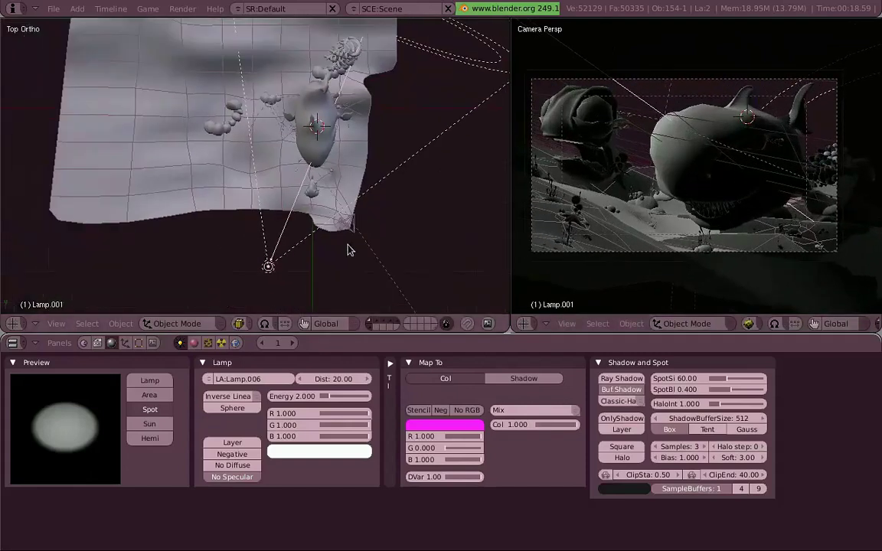
{"action": "key", "text": "g"}
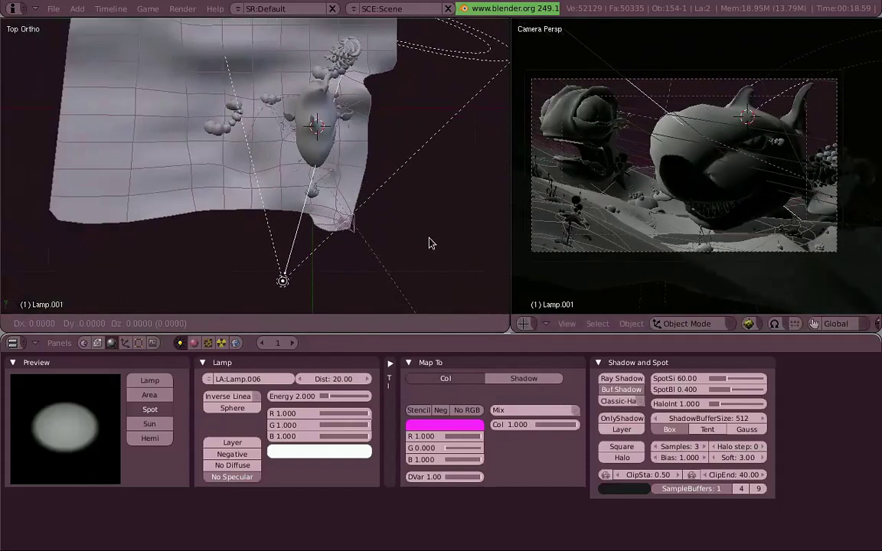
Trackball-rotate and shift the spot lamp in the front view to light the shark's face
{"action": "key", "text": "KP_1"}
{"action": "key", "text": "r"}
{"action": "key", "text": "r"}
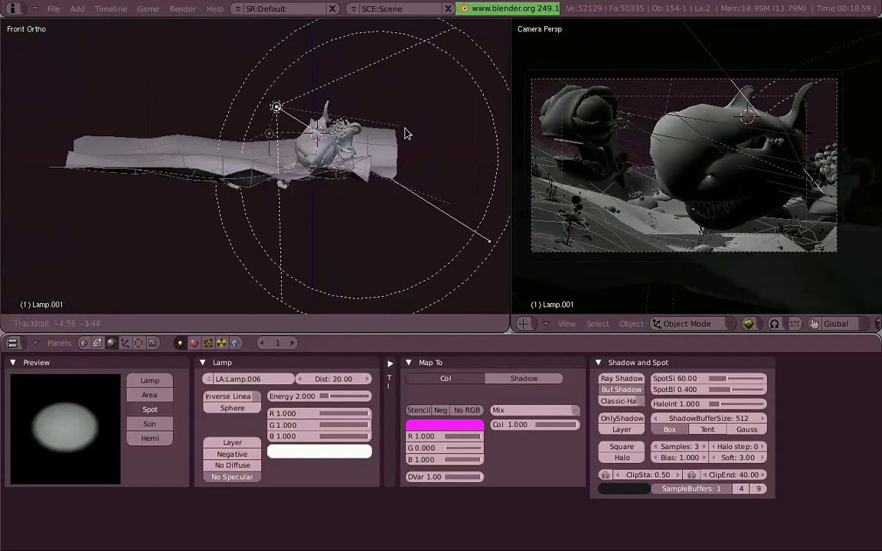
{"action": "left_click", "coordinate": [416, 135]}
{"action": "key", "text": "r"}
{"action": "key", "text": "r"}
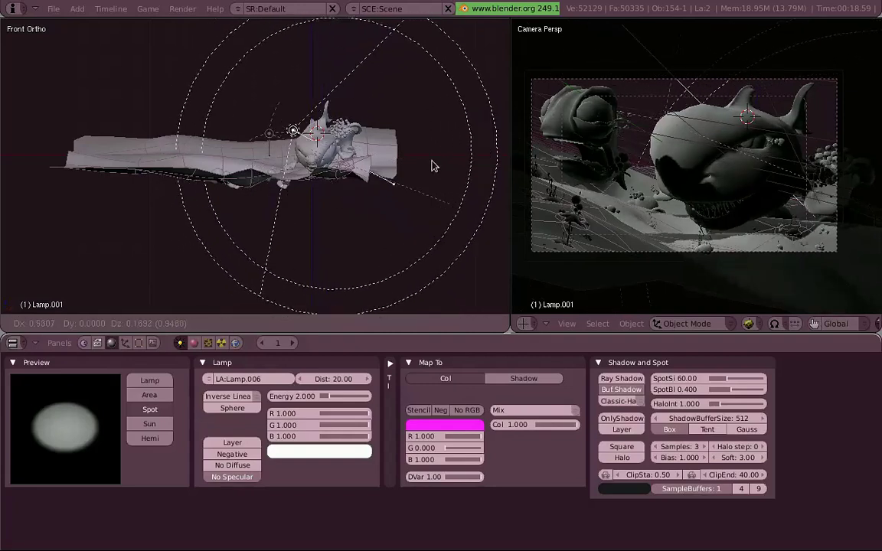
{"action": "left_click", "coordinate": [427, 137]}
{"action": "key", "text": "KP_7"}
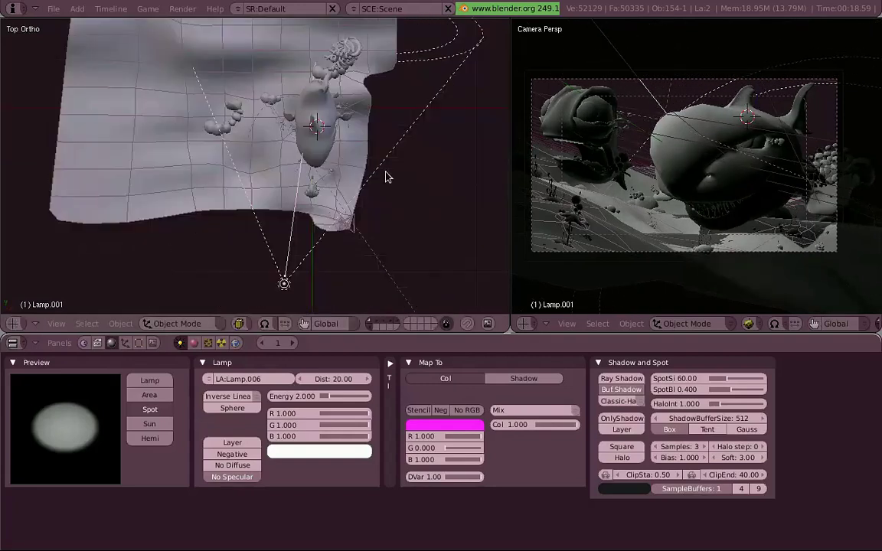
Rotate and nudge the spot lamp in the top view to aim at the shark, and widen its spot size to 70
{"action": "left_click_drag", "start_coordinate": [740, 384], "coordinate": [734, 384], "text": "ctrl"}
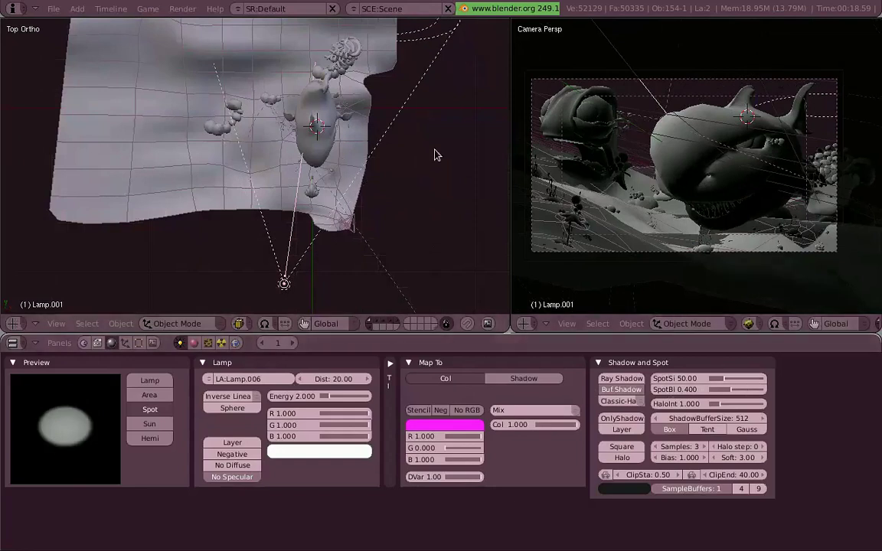
{"action": "key", "text": "r"}
{"action": "left_click", "coordinate": [451, 193]}
{"action": "key", "text": "g"}
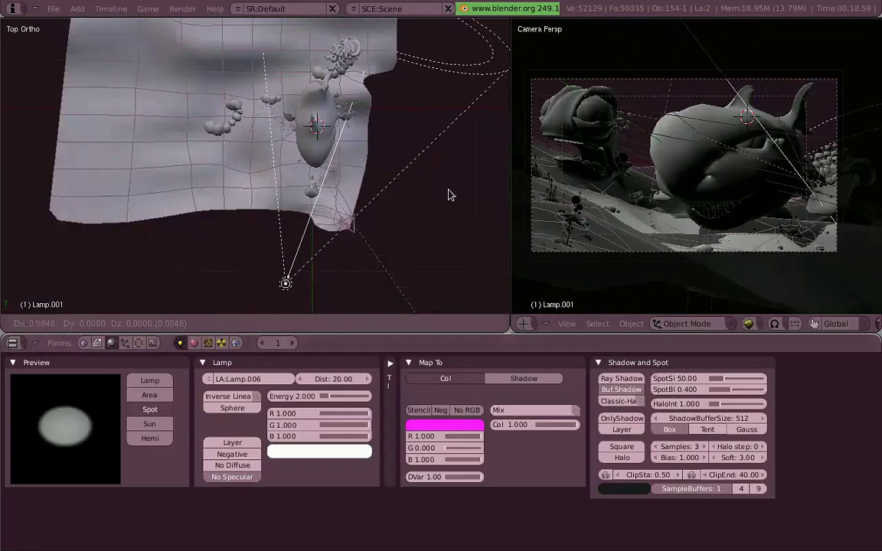
{"action": "left_click", "coordinate": [448, 192]}
{"action": "key", "text": "r"}
{"action": "left_click", "coordinate": [440, 151]}
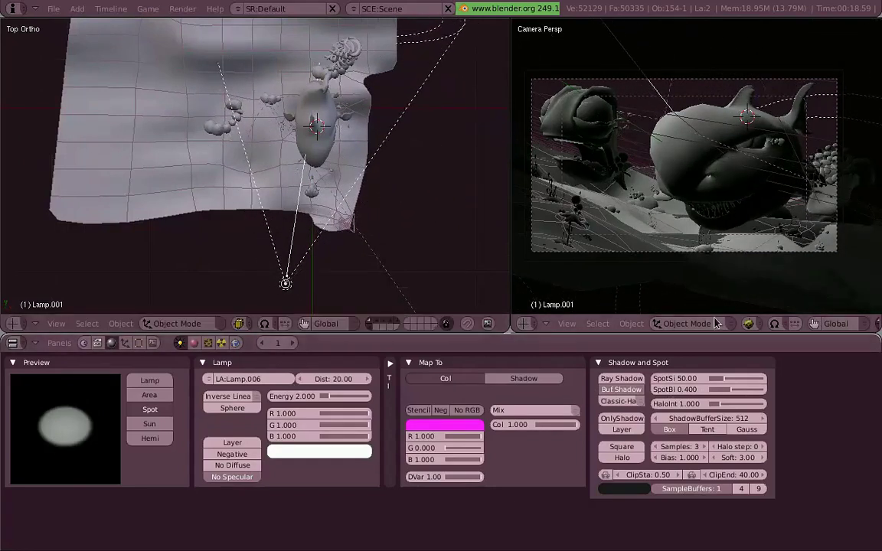
{"action": "left_click_drag", "start_coordinate": [751, 379], "coordinate": [757, 382]}
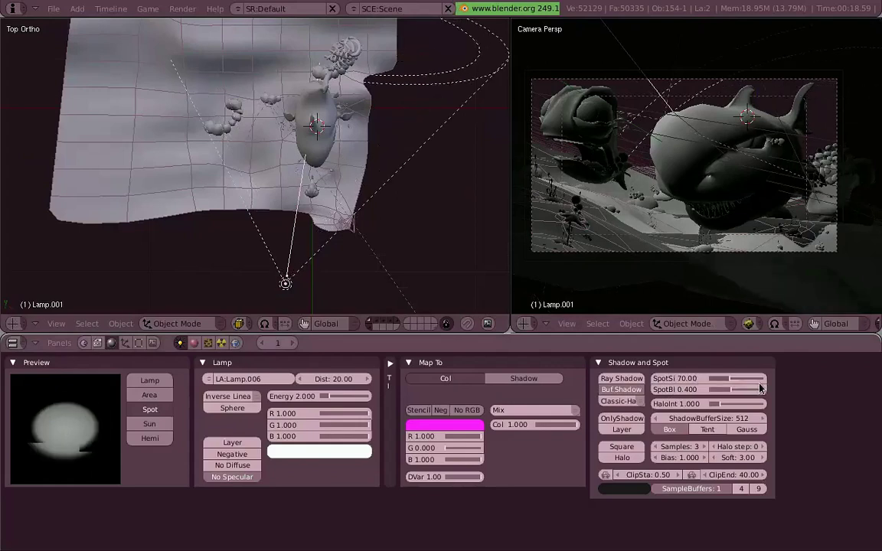
Toggle the camera view's shading and render the scene to check the spot lamp's lighting
{"action": "key", "text": "z"}
{"action": "key", "text": "z"}
{"action": "key", "text": "z"}
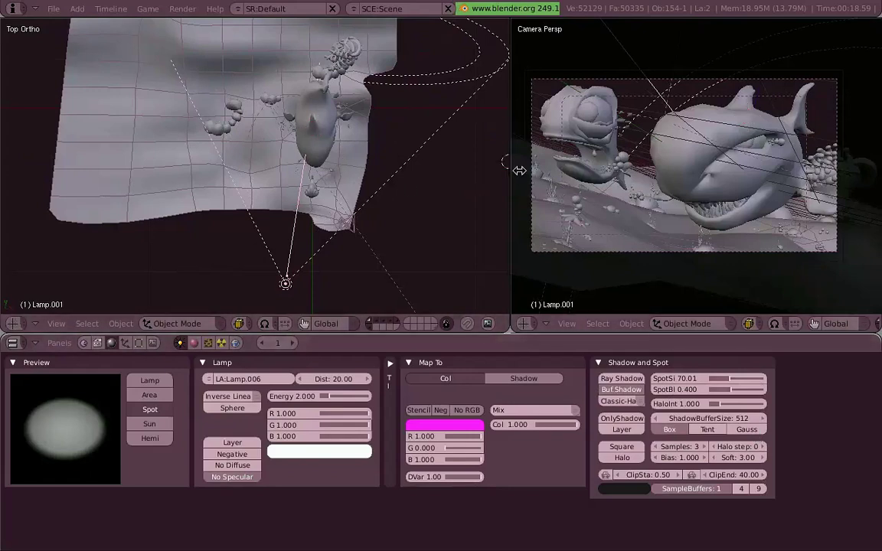
{"action": "key", "text": "F12"}
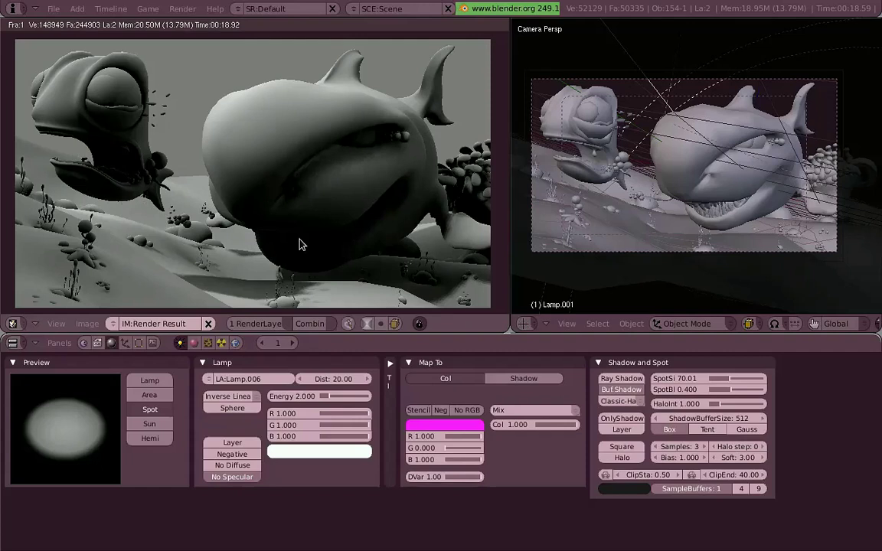
{"action": "key", "text": "Escape"}
Shift the spot lamp sideways in the top view and adjust its tilt and height in the right view to light the shark
{"action": "key", "text": "g"}
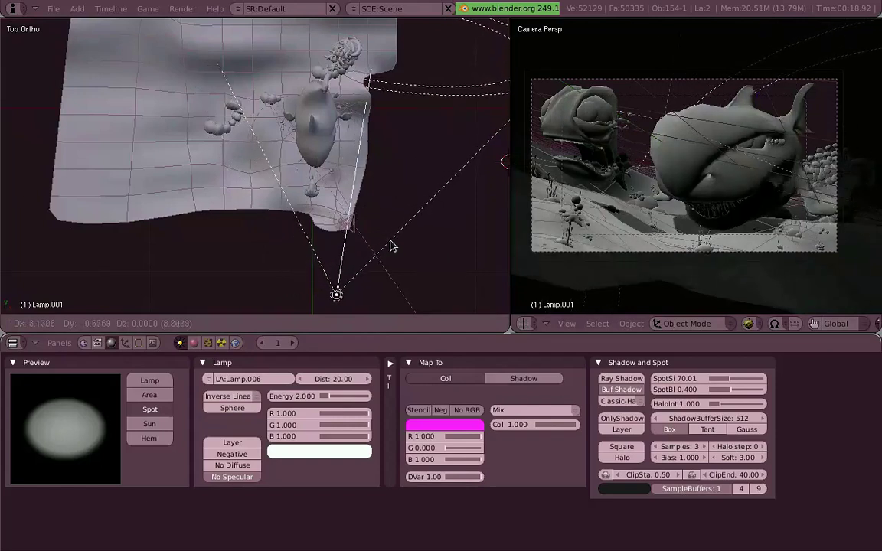
{"action": "left_click", "coordinate": [387, 242]}
{"action": "key", "text": "KP_3"}
{"action": "key", "text": "r"}
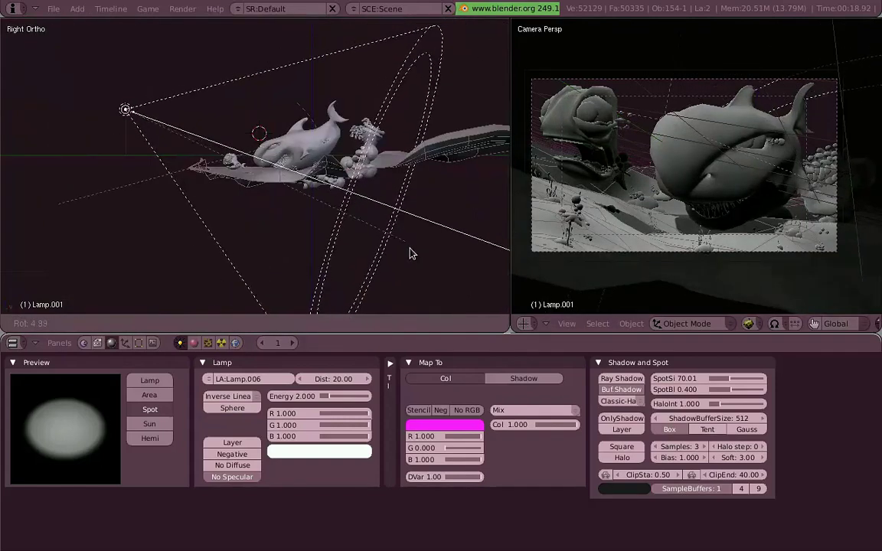
{"action": "left_click", "coordinate": [402, 233]}
{"action": "key", "text": "g"}
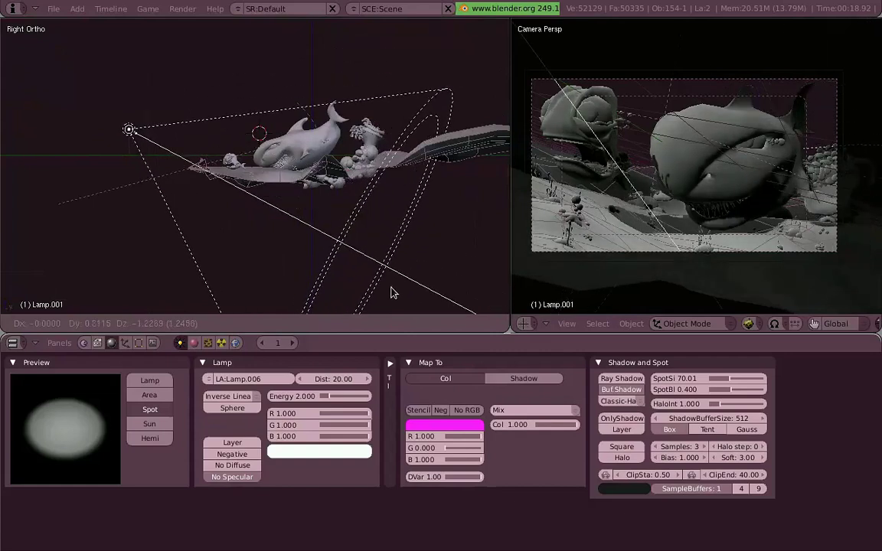
{"action": "left_click", "coordinate": [394, 262]}
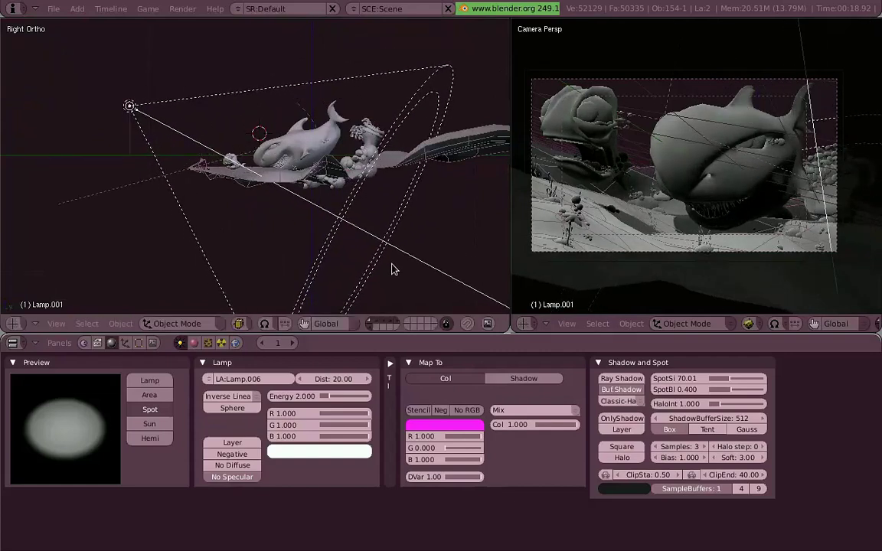
{"action": "key", "text": "r"}
{"action": "key", "text": "r"}
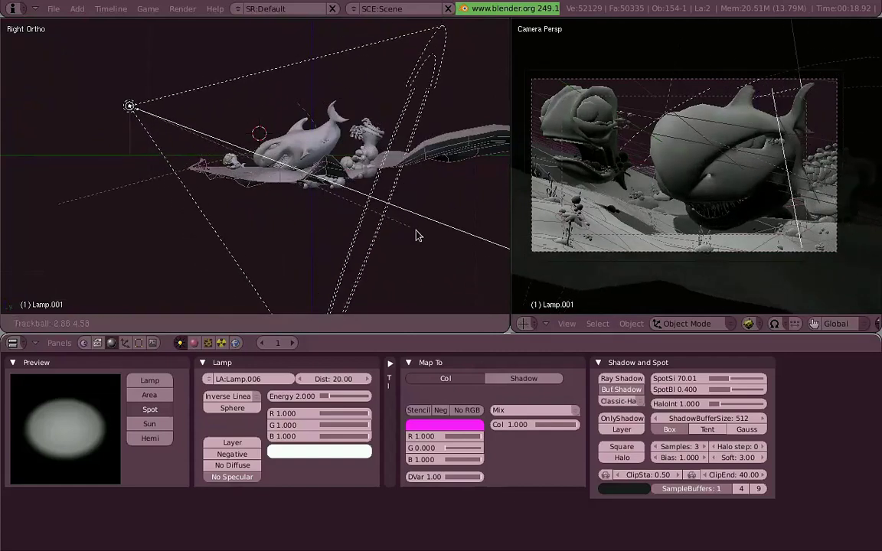
{"action": "left_click", "coordinate": [419, 239]}
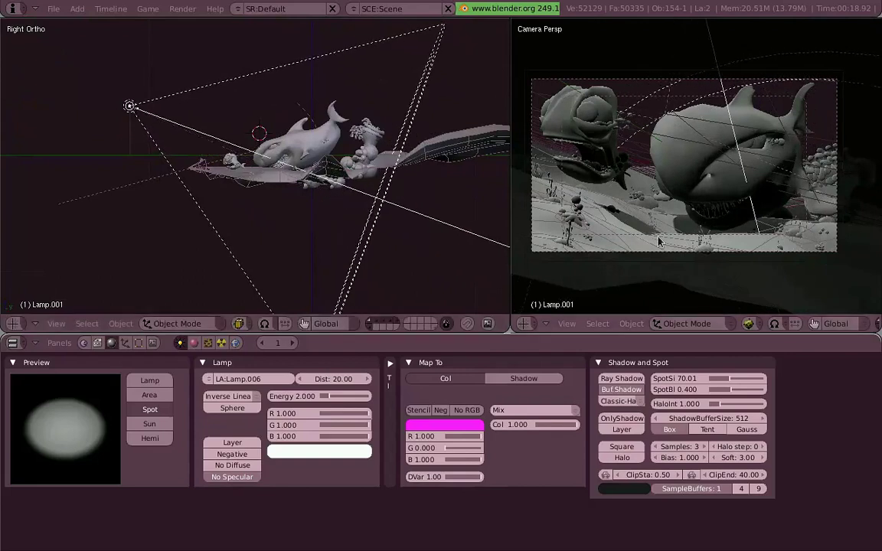
Render the scene and inspect the shadow edges around the shark's eye up close
{"action": "key", "text": "F12"}
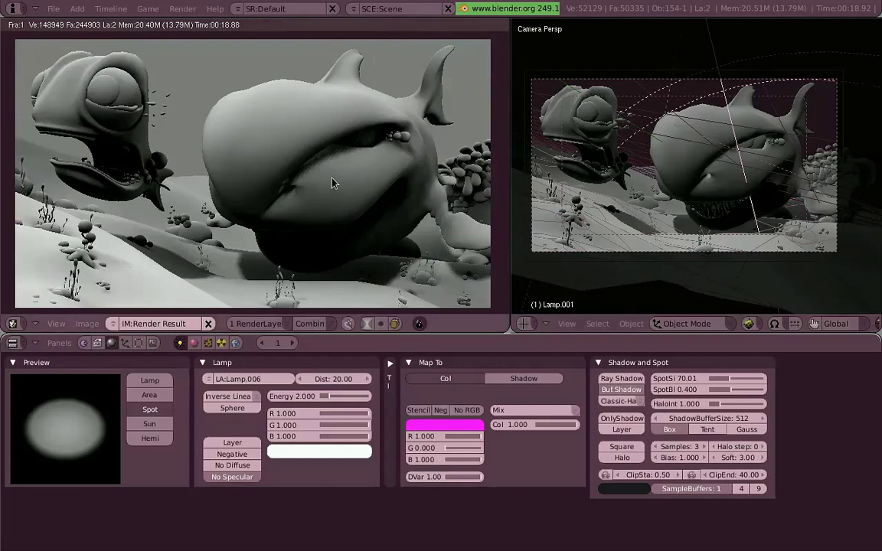
{"action": "scroll", "coordinate": [344, 173], "scroll_direction": "up", "scroll_amount": 6}
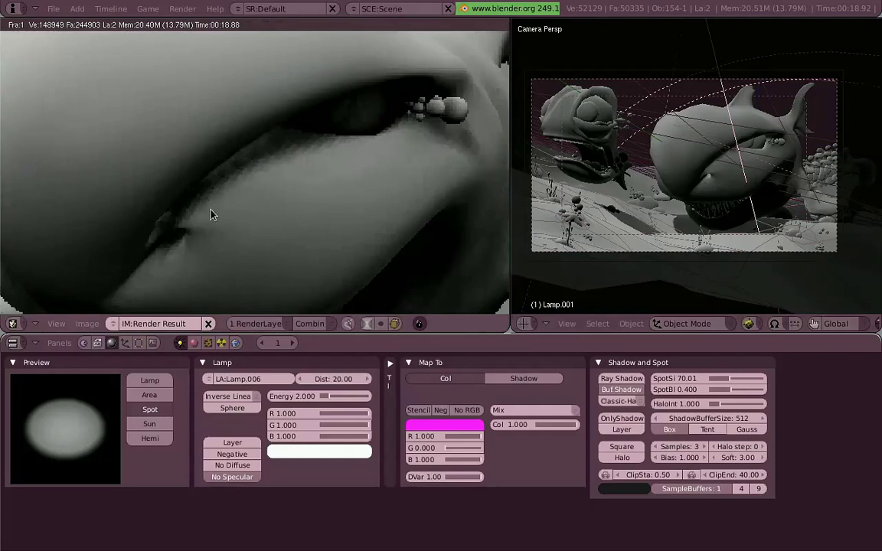
{"action": "scroll", "coordinate": [211, 215], "scroll_direction": "down", "scroll_amount": 6}
{"action": "key", "text": "Escape"}
Set the spot's shadow buffer size to 2112 with Gauss filtering and test-render a border region around the shark's face
{"action": "middle_click_drag", "start_coordinate": [286, 182], "coordinate": [268, 165]}
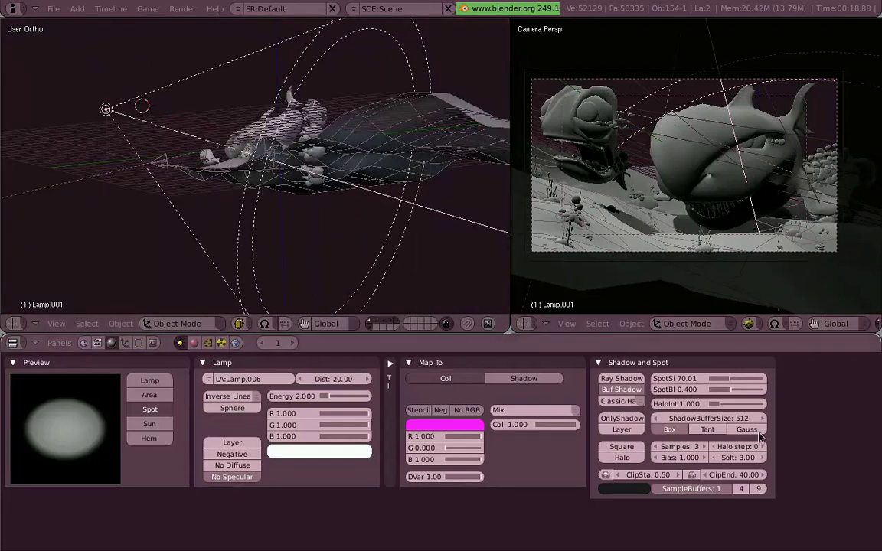
{"action": "left_click_drag", "start_coordinate": [663, 422], "coordinate": [798, 423]}
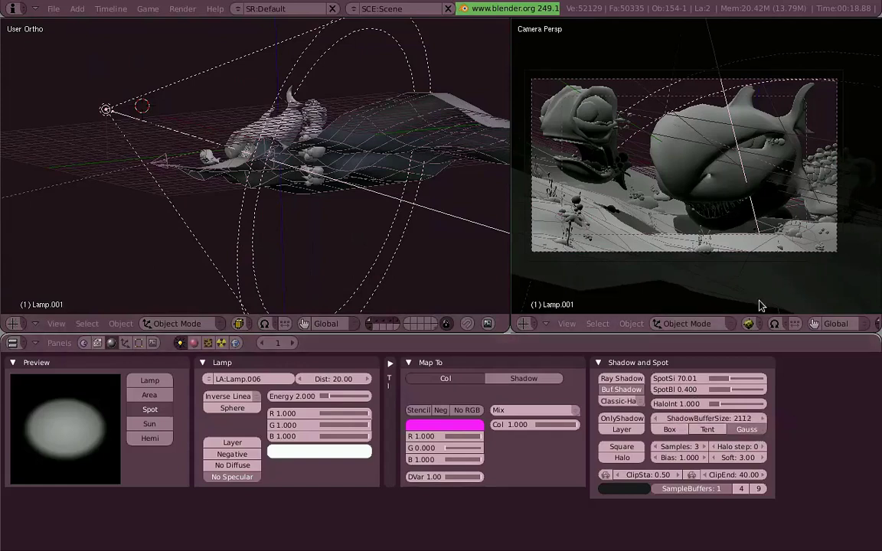
{"action": "key", "text": "shift+b"}
{"action": "left_click_drag", "start_coordinate": [796, 199], "coordinate": [672, 123]}
{"action": "key", "text": "F12"}
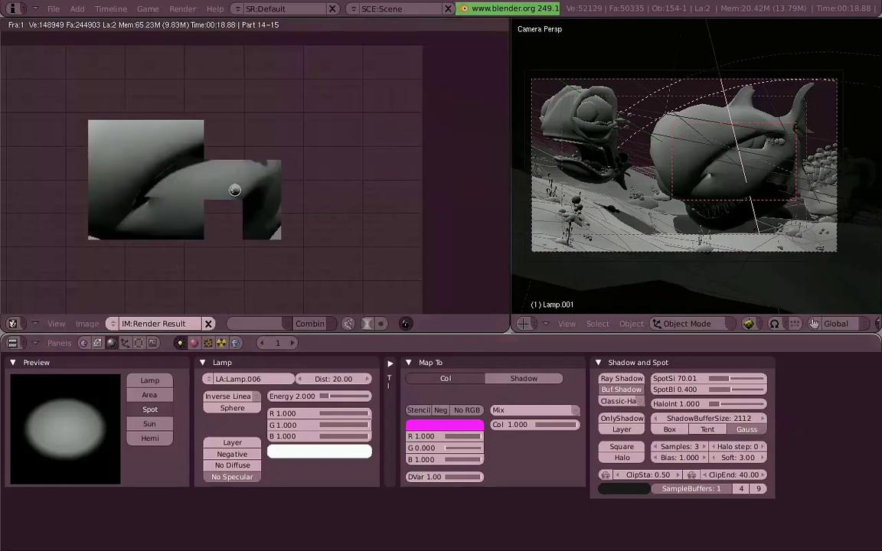
{"action": "scroll", "coordinate": [209, 181], "scroll_direction": "up", "scroll_amount": 4}
{"action": "scroll", "coordinate": [266, 180], "scroll_direction": "down", "scroll_amount": 4}
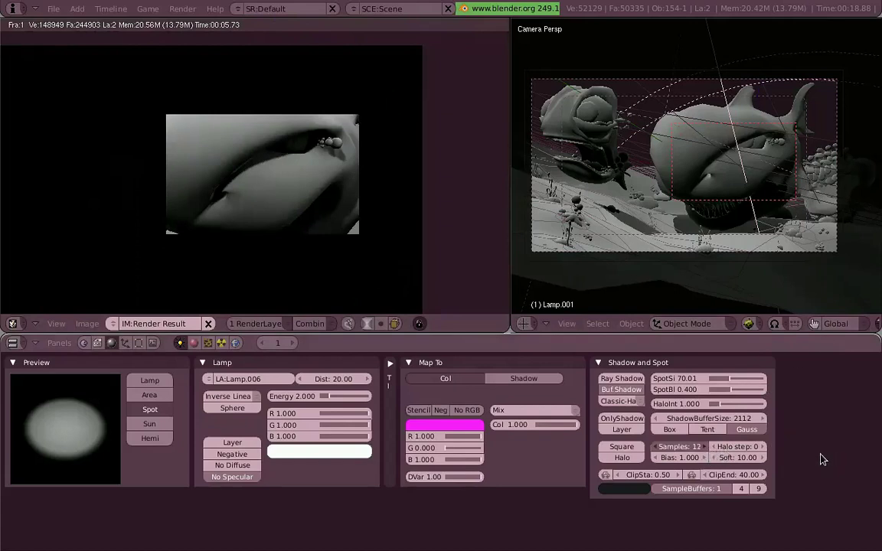
Test-render the bordered region with 12 shadow samples and refine the shadow to bias 0.190, soft 20.00 and buffer size 1888
{"action": "key", "text": "F12"}
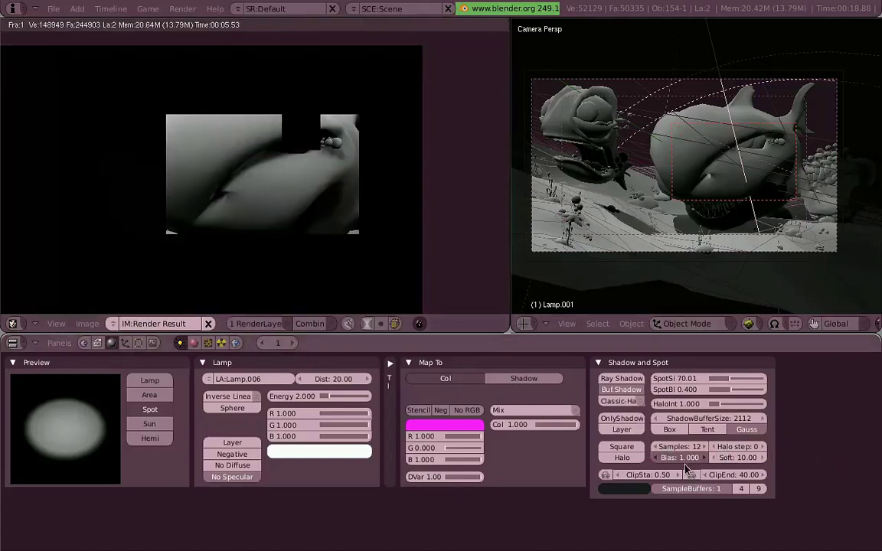
{"action": "left_click_drag", "start_coordinate": [685, 459], "coordinate": [648, 464]}
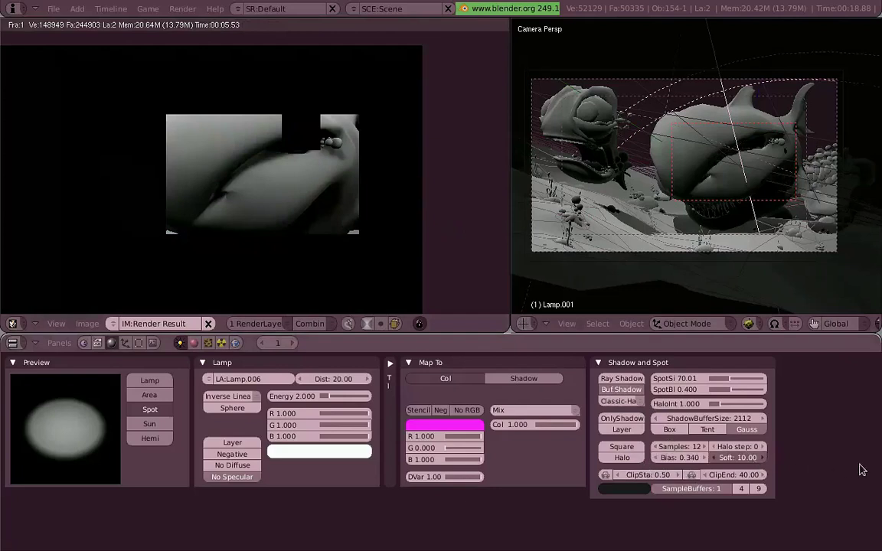
{"action": "left_click_drag", "start_coordinate": [861, 470], "coordinate": [823, 474]}
{"action": "left_click_drag", "start_coordinate": [691, 464], "coordinate": [690, 464]}
{"action": "left_click_drag", "start_coordinate": [709, 421], "coordinate": [657, 421]}
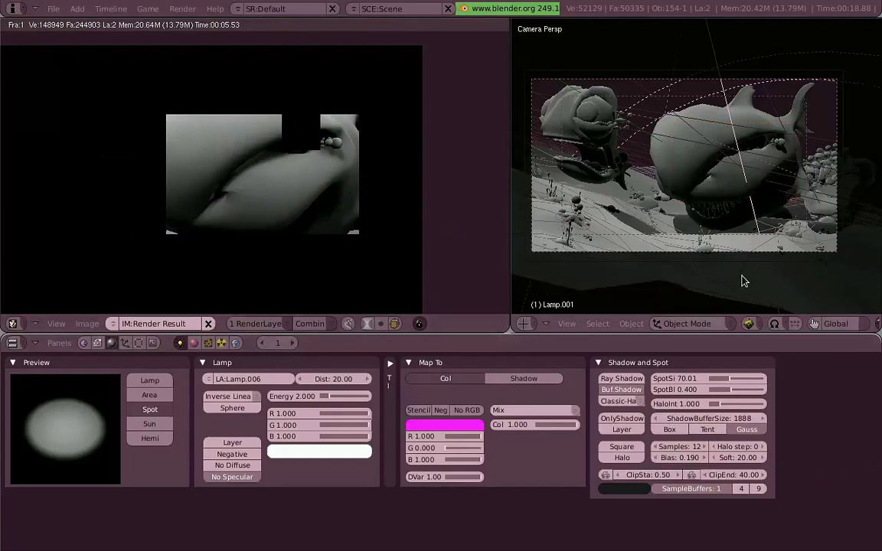
Render the full camera frame to check the softened spot shadows
{"action": "key", "text": "F12"}
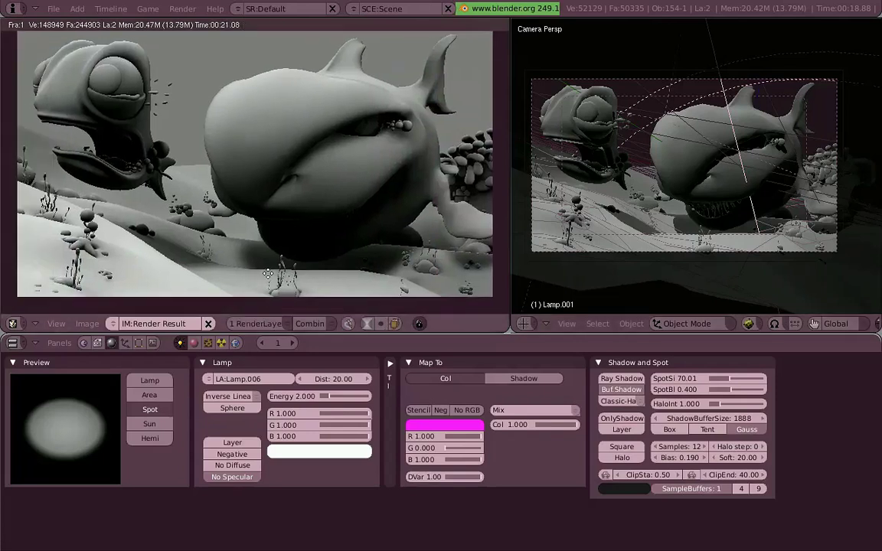
{"action": "middle_click_drag", "start_coordinate": [263, 280], "coordinate": [276, 281]}
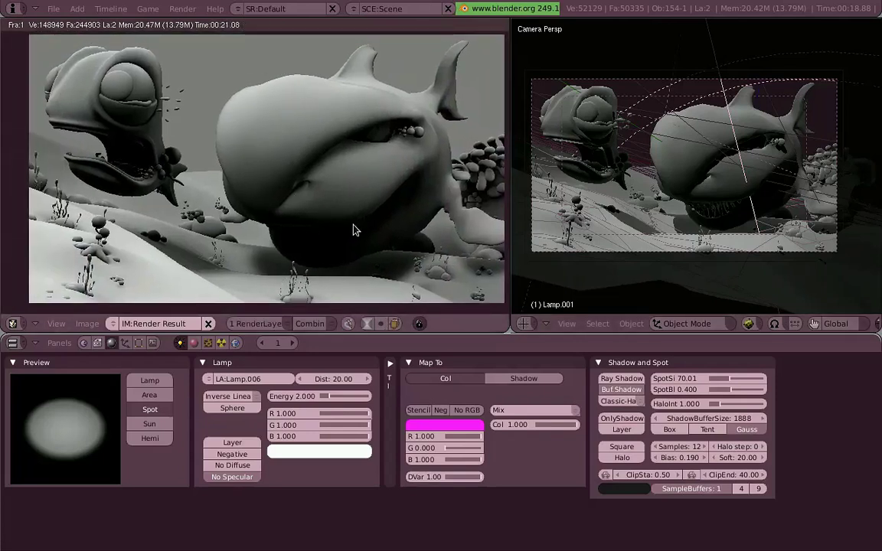
{"action": "key", "text": "Escape"}
Duplicate the Hemi lamp in the right view, place the copy below the seabed, clear its rotation and point it straight up
{"action": "key", "text": "KP_3"}
{"action": "key", "text": "z"}
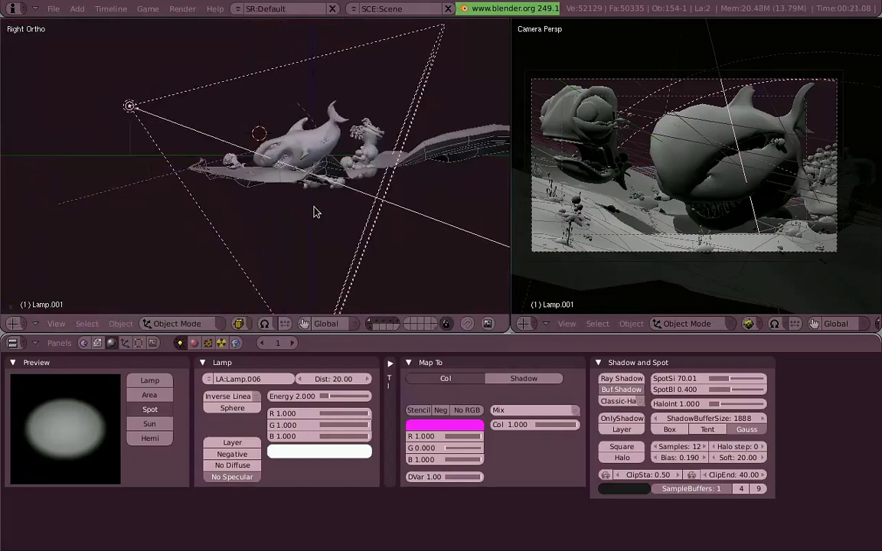
{"action": "key", "text": "a"}
{"action": "right_click_drag", "start_coordinate": [322, 106], "coordinate": [323, 130]}
{"action": "left_click", "coordinate": [324, 120]}
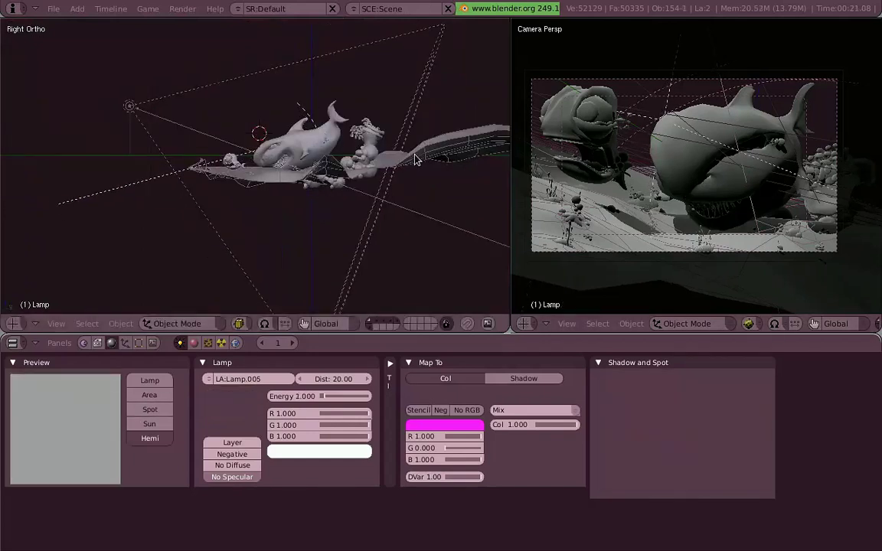
{"action": "key", "text": "shift+d"}
{"action": "left_click", "coordinate": [376, 278]}
{"action": "key", "text": "alt+r"}
{"action": "key", "text": "Return"}
{"action": "key", "text": "r"}
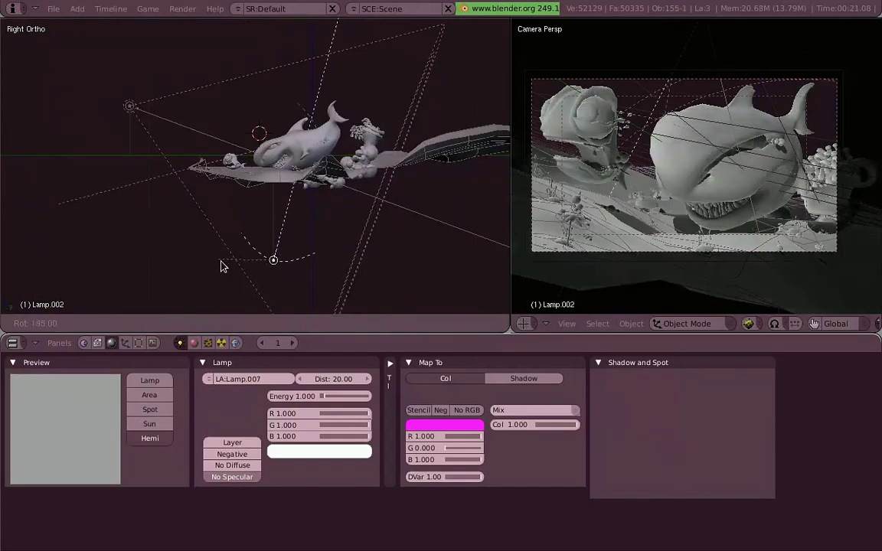
{"action": "left_click", "coordinate": [239, 289]}
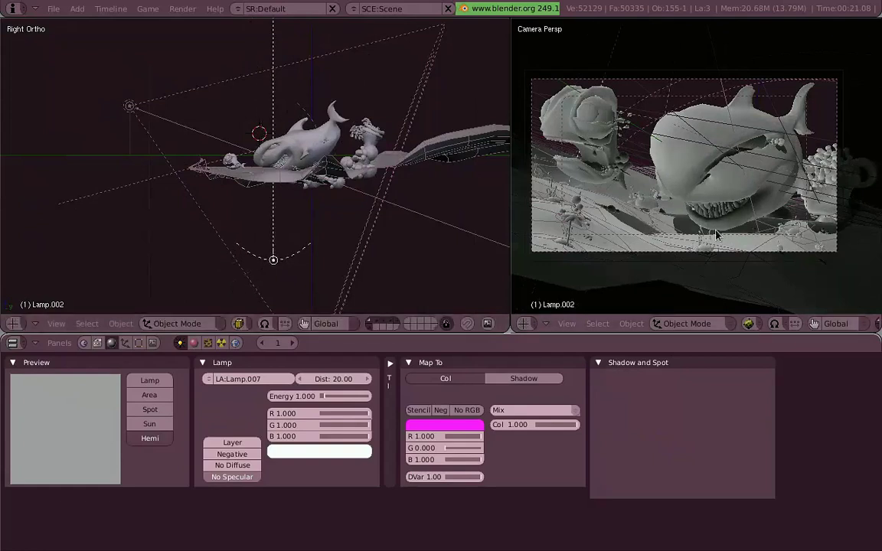
Set the lower Hemi lamp's energy to 0.524 with a light blue colour and tilt it about 10 degrees in the right view
{"action": "left_click_drag", "start_coordinate": [362, 398], "coordinate": [357, 429]}
{"action": "left_click_drag", "start_coordinate": [358, 435], "coordinate": [349, 415]}
{"action": "left_click_drag", "start_coordinate": [362, 435], "coordinate": [349, 254]}
{"action": "key", "text": "r"}
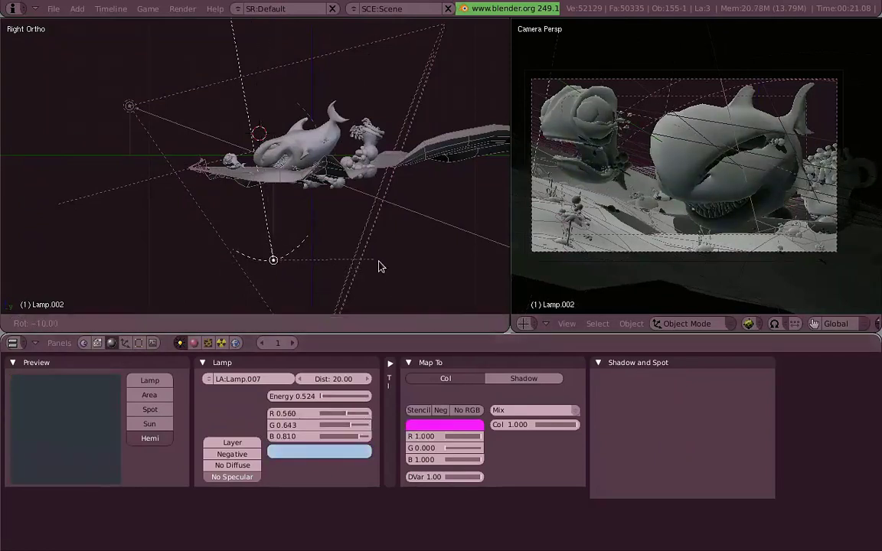
{"action": "left_click", "coordinate": [379, 261]}
Fine-tune the lower Hemi lamp's colour to R 0.608, G 0.750, B 0.810
{"action": "left_click_drag", "start_coordinate": [361, 426], "coordinate": [368, 426]}
{"action": "left_click_drag", "start_coordinate": [365, 414], "coordinate": [368, 414]}
{"action": "left_click", "coordinate": [357, 450]}
{"action": "left_click_drag", "start_coordinate": [455, 428], "coordinate": [446, 430]}
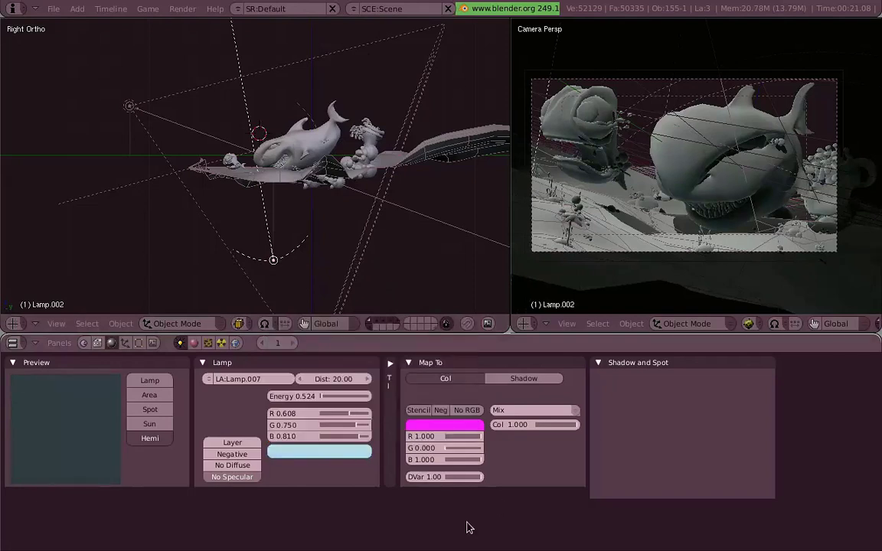
Select the spot lamp and give it a warm tint of R 1.000, G 0.864, B 0.864
{"action": "middle_click_drag", "start_coordinate": [229, 228], "coordinate": [239, 248], "text": "shift"}
{"action": "right_click", "coordinate": [231, 249]}
{"action": "left_click", "coordinate": [369, 455]}
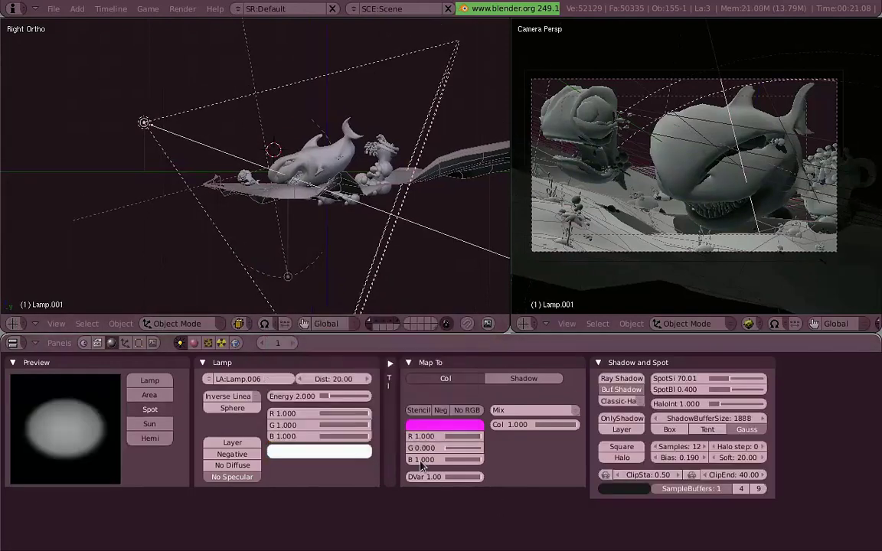
{"action": "left_click", "coordinate": [371, 456]}
{"action": "mouse_move", "coordinate": [370, 421]}
{"action": "left_mouse_down"}
{"action": "mouse_move", "coordinate": [372, 404]}
{"action": "mouse_move", "coordinate": [374, 413]}
{"action": "left_mouse_up"}
{"action": "left_click", "coordinate": [369, 454]}
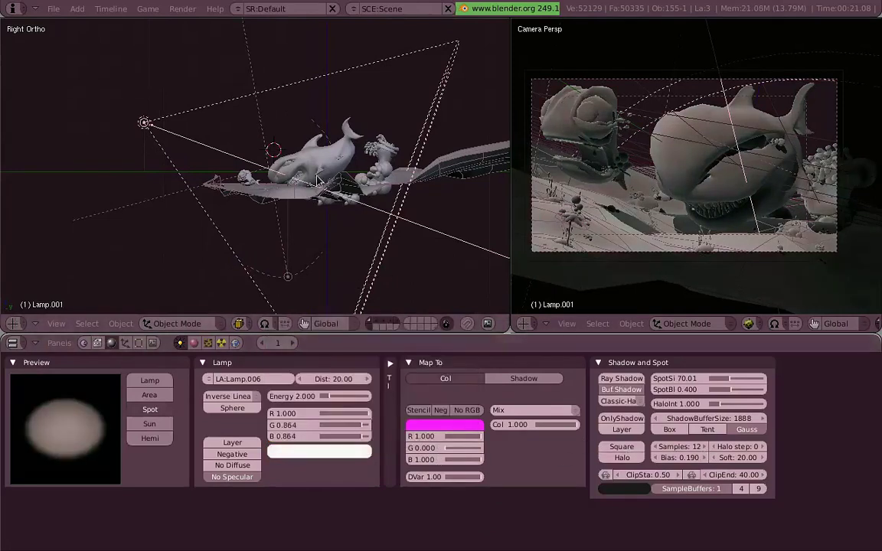
Deselect everything and render the full frame to check the warm key light against the blue fill from below
{"action": "key", "text": "a"}
{"action": "key", "text": "F12"}
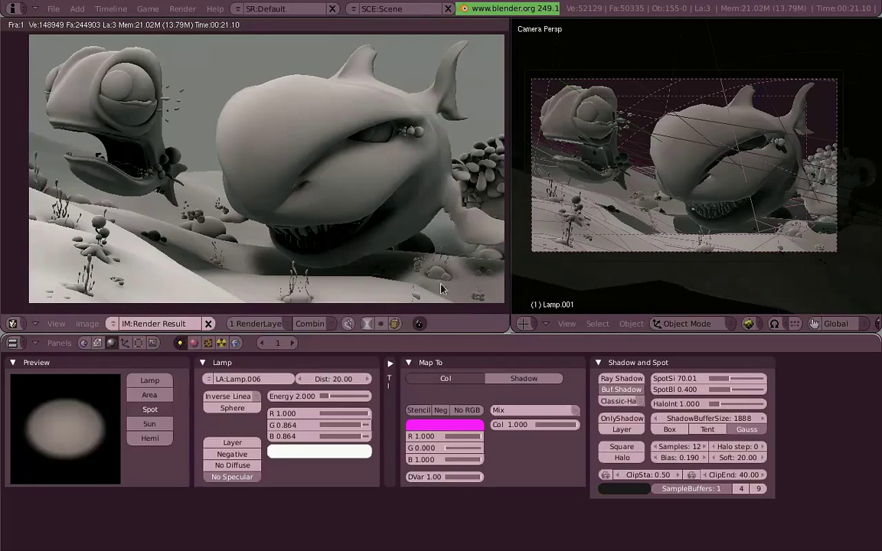
{"action": "middle_click_drag", "start_coordinate": [495, 308], "coordinate": [490, 309]}
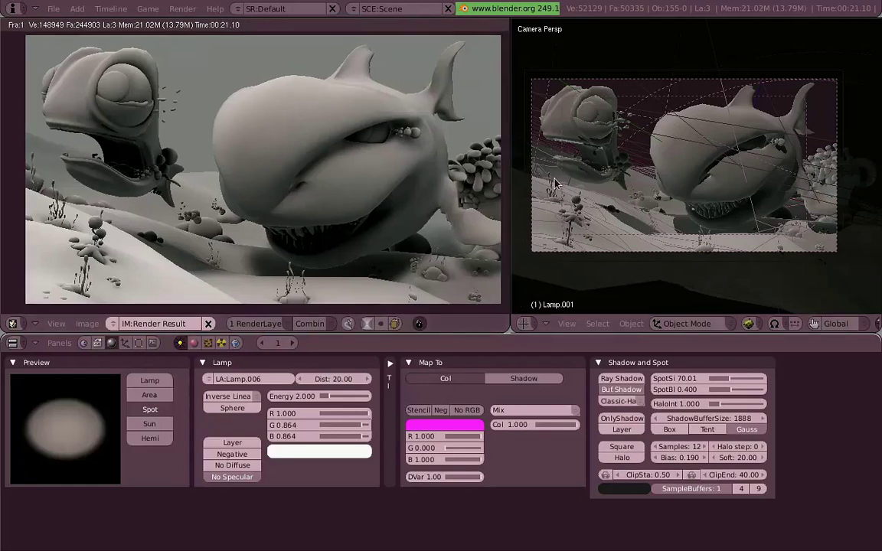
{"action": "key", "text": "Escape"}
Duplicate the spot lamp in the right view and place the copy slightly above and behind the original
{"action": "right_click", "coordinate": [248, 156]}
{"action": "middle_click_drag", "start_coordinate": [239, 159], "coordinate": [378, 176]}
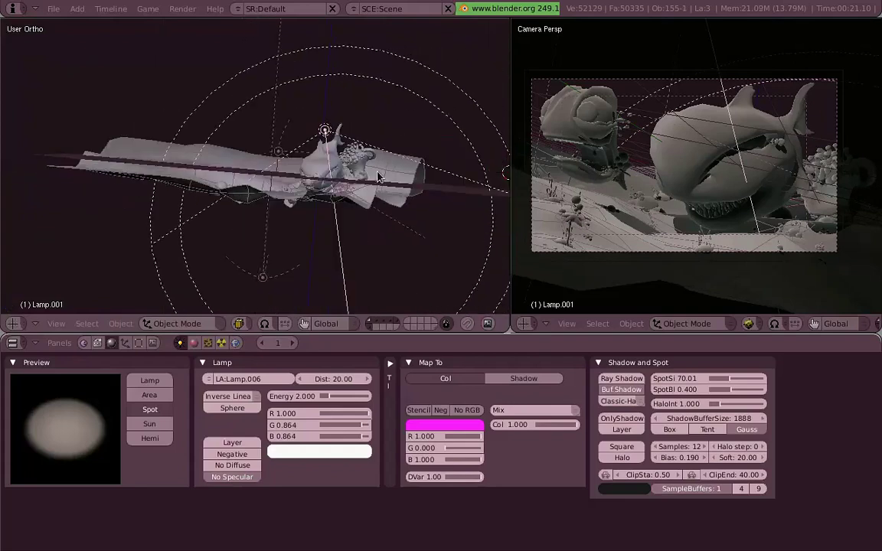
{"action": "key", "text": "KP_3"}
{"action": "key", "text": "shift+d"}
{"action": "left_click", "coordinate": [351, 181]}
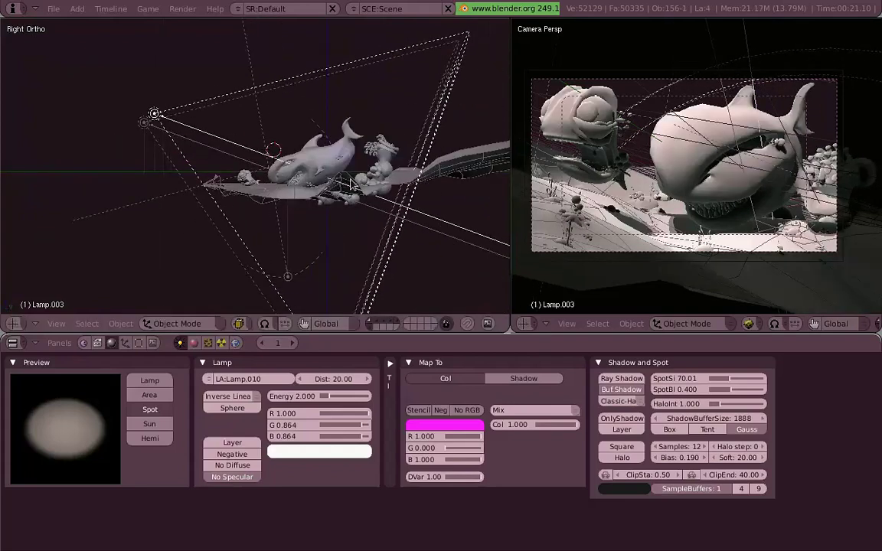
Raise the duplicated spot lamp slightly in the front view and turn off its buffer shadow
{"action": "key", "text": "KP_1"}
{"action": "key", "text": "g"}
{"action": "left_click", "coordinate": [436, 201]}
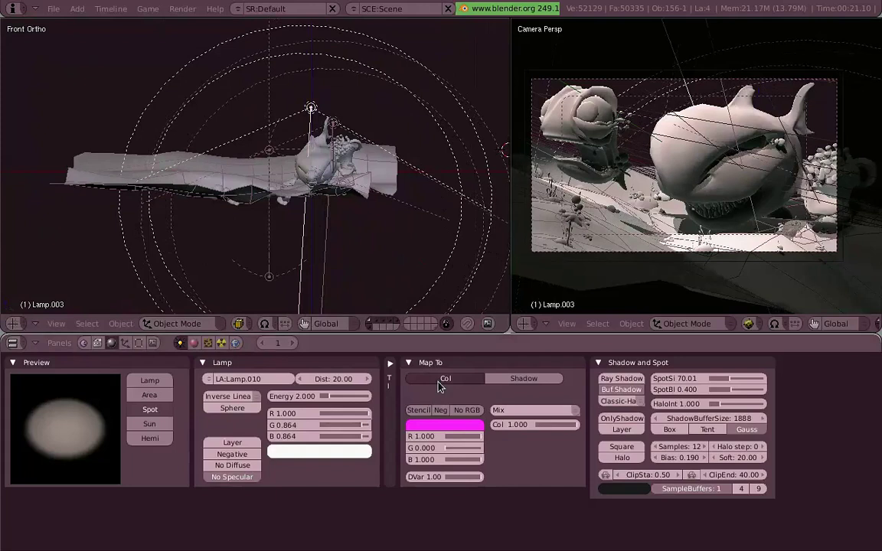
{"action": "left_click", "coordinate": [390, 362]}
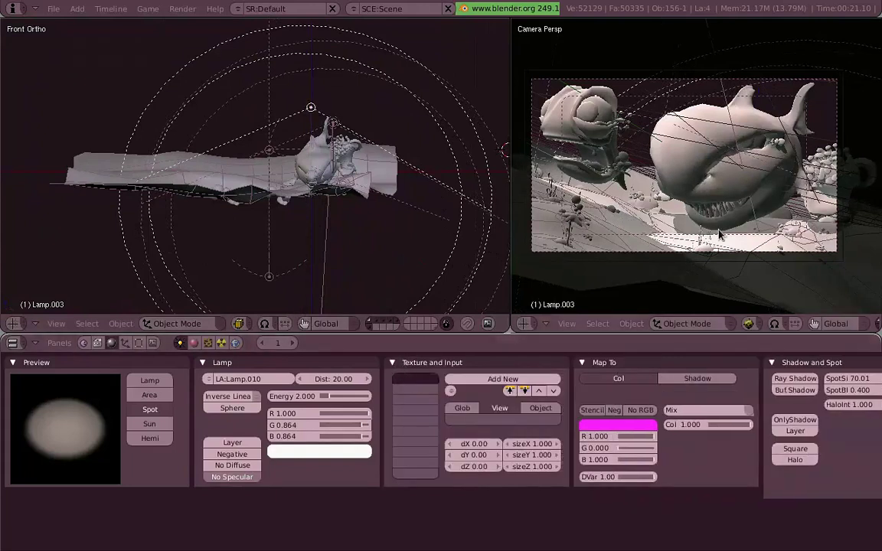
In the right view, rotate the duplicated spot lamp about 15 degrees to aim more steeply downward and move it higher and closer to the shark
{"action": "key", "text": "KP_3"}
{"action": "key", "text": "r"}
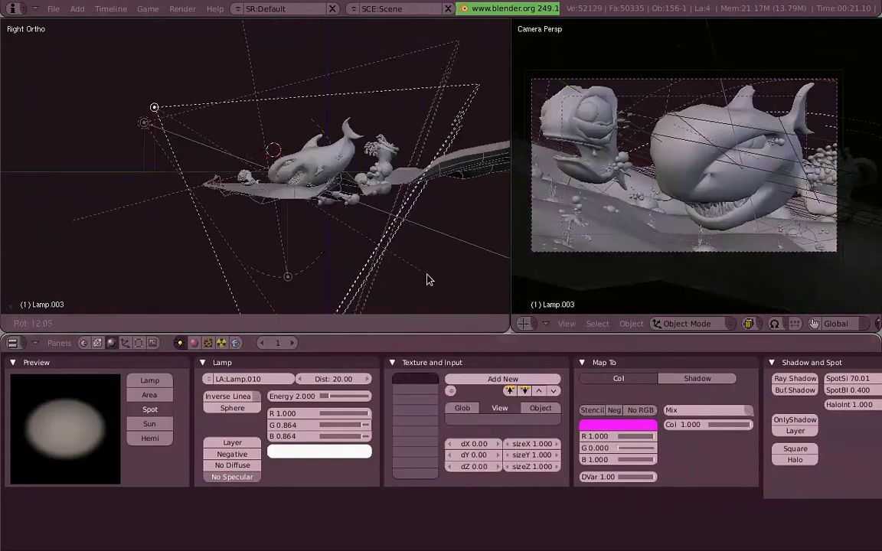
{"action": "left_click", "coordinate": [422, 279]}
{"action": "key", "text": "g"}
{"action": "left_click", "coordinate": [434, 246]}
{"action": "key", "text": "g"}
{"action": "right_click", "coordinate": [328, 246]}
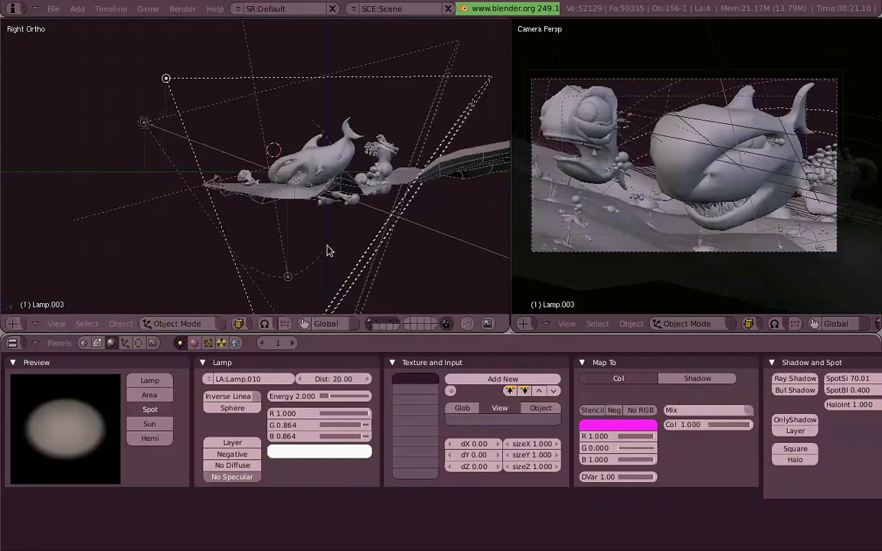
Add a new texture to the duplicated spot lamp and set the texture type to Image
{"action": "left_click", "coordinate": [488, 382]}
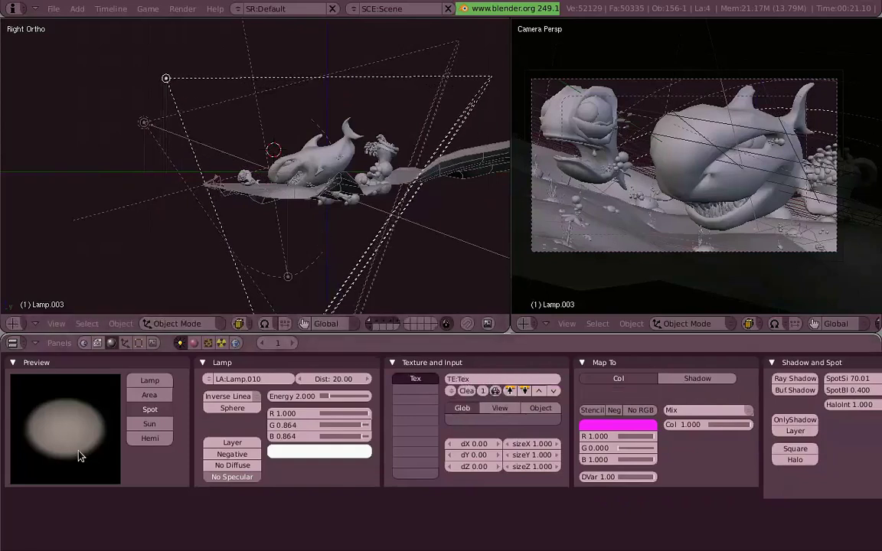
{"action": "left_click", "coordinate": [209, 345]}
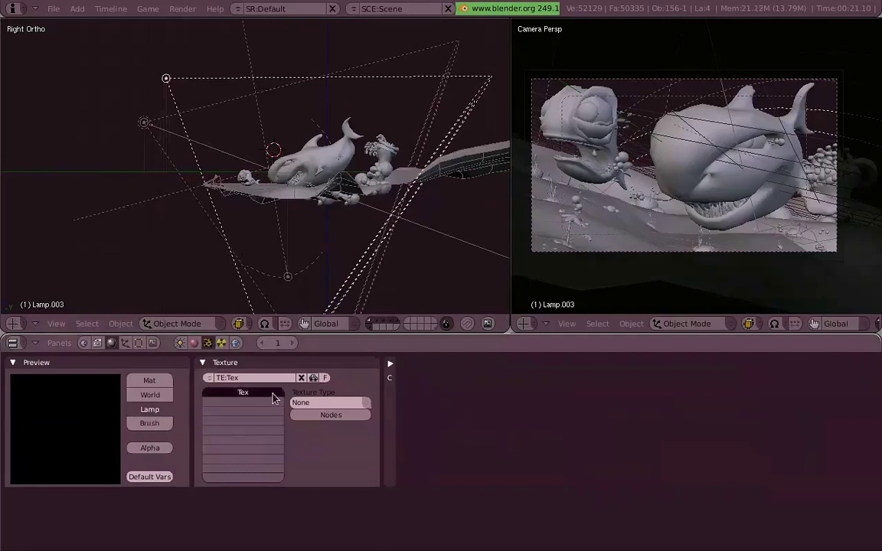
{"action": "left_click", "coordinate": [343, 404]}
{"action": "left_click", "coordinate": [356, 382]}
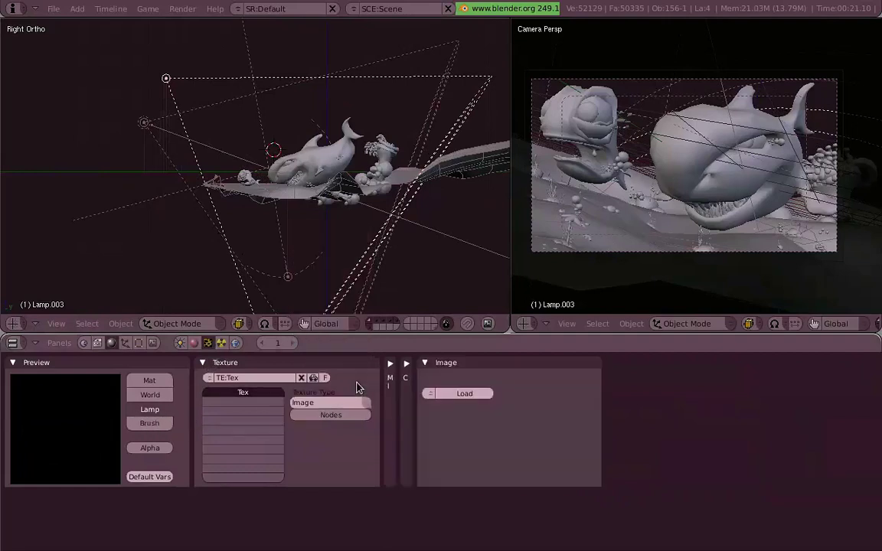
Load made_with_caustics_generator.png into the lamp texture and auto-name the texture after the image
{"action": "left_click", "coordinate": [434, 395]}
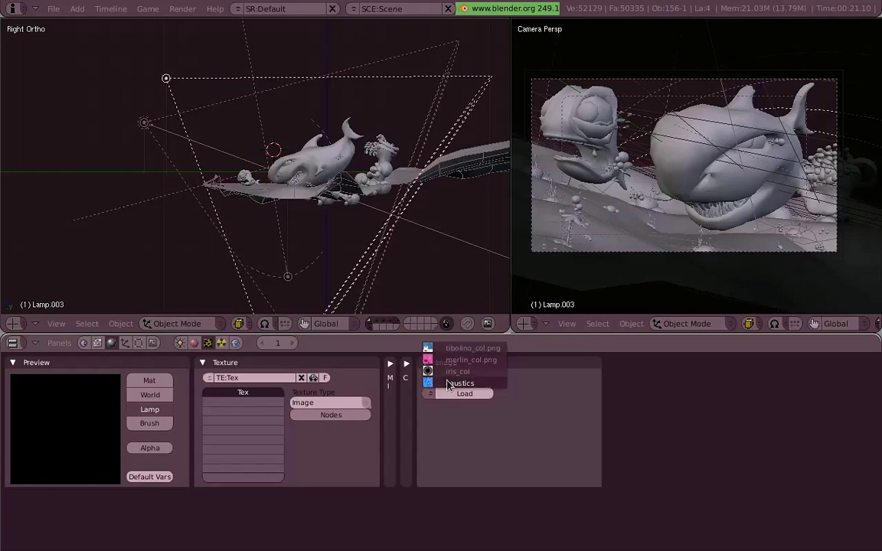
{"action": "left_click", "coordinate": [487, 391]}
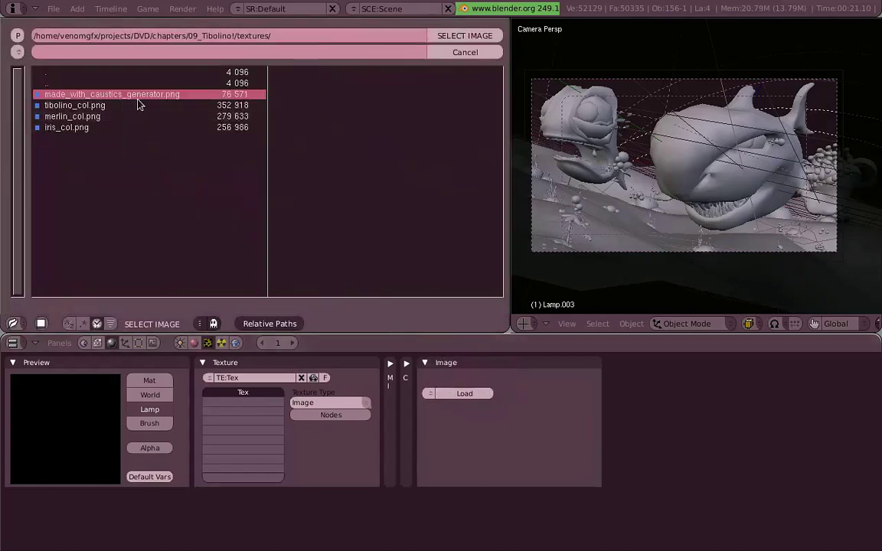
{"action": "left_click", "coordinate": [265, 96]}
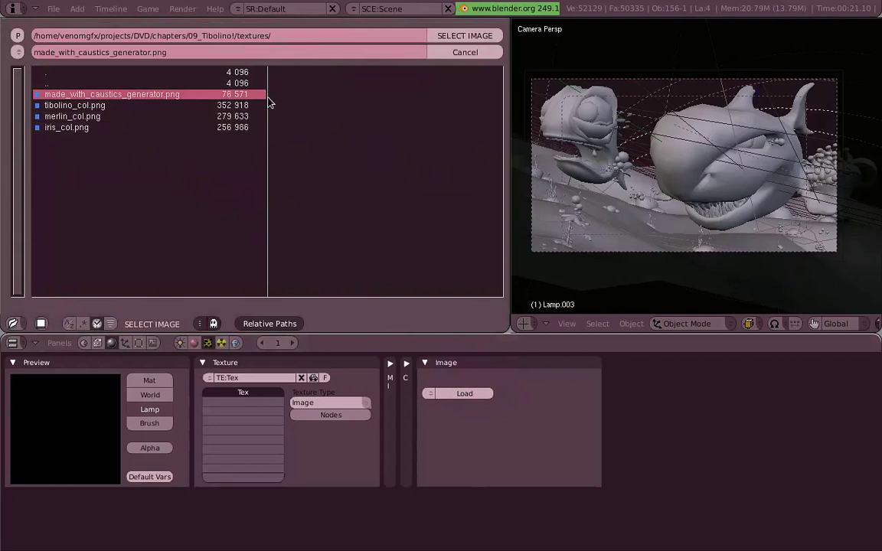
{"action": "left_click", "coordinate": [464, 36]}
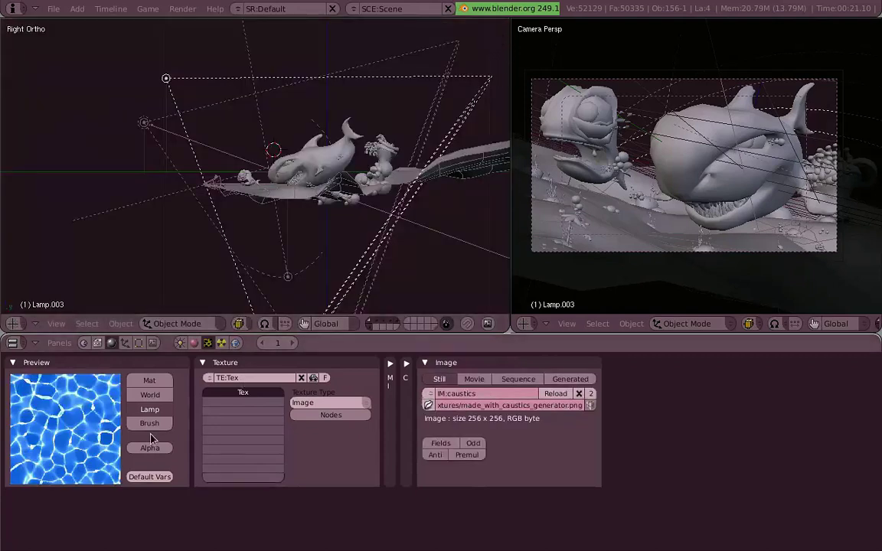
{"action": "left_click", "coordinate": [313, 377]}
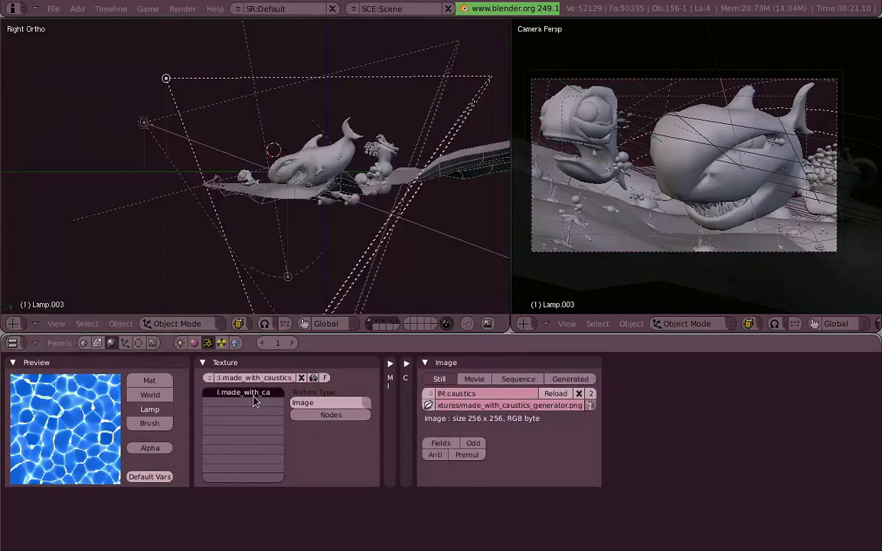
Map the caustics texture with No RGB and a black mapping colour of 0.000 on every channel, and test-render
{"action": "left_click", "coordinate": [182, 343]}
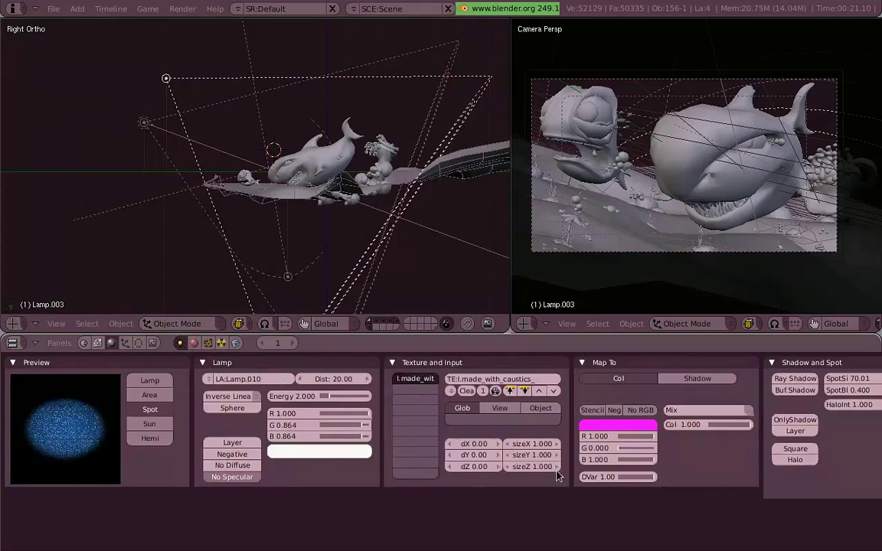
{"action": "left_click", "coordinate": [643, 424]}
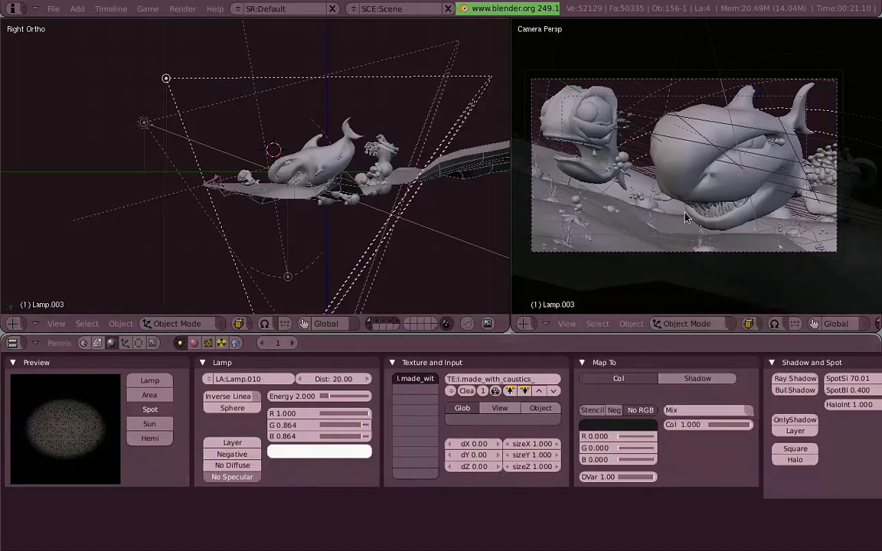
{"action": "key", "text": "F12"}
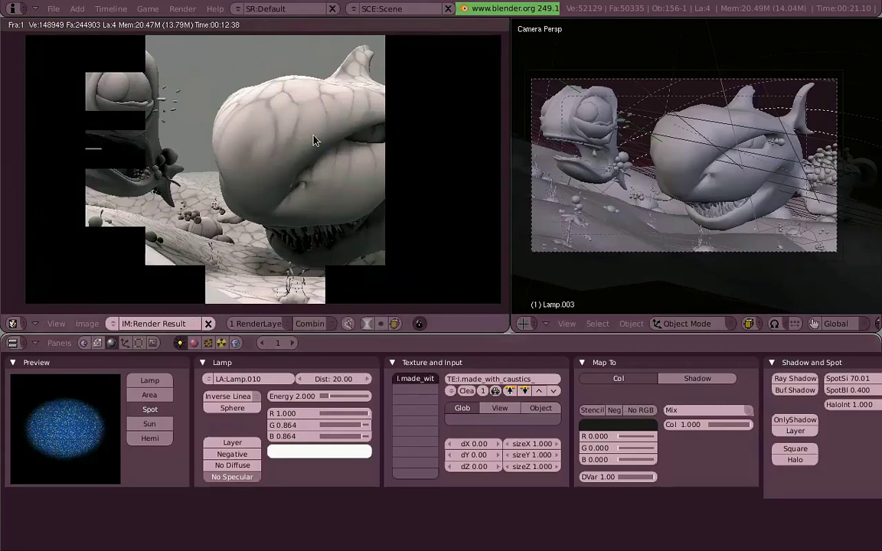
Invert the caustics texture with Neg while keeping No RGB enabled, and render the full frame to check the pattern
{"action": "left_click", "coordinate": [641, 412]}
{"action": "left_click", "coordinate": [623, 418]}
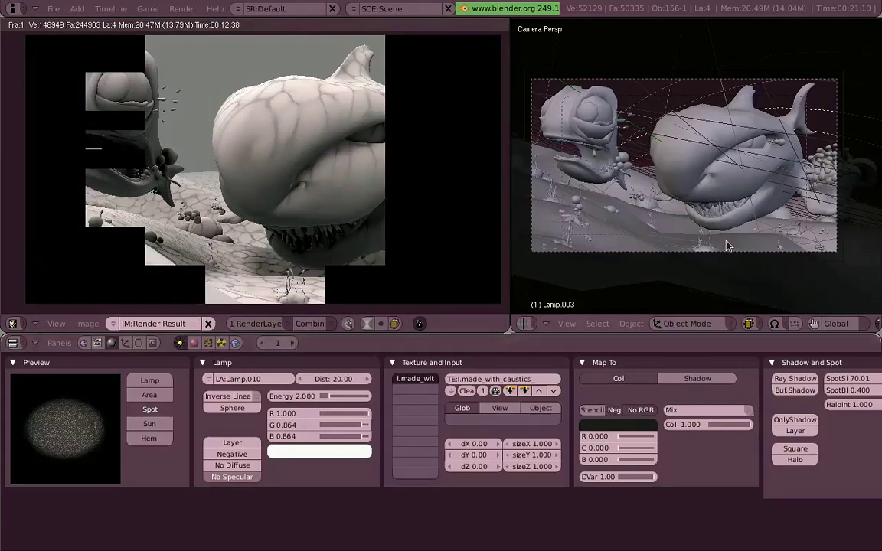
{"action": "key", "text": "F12"}
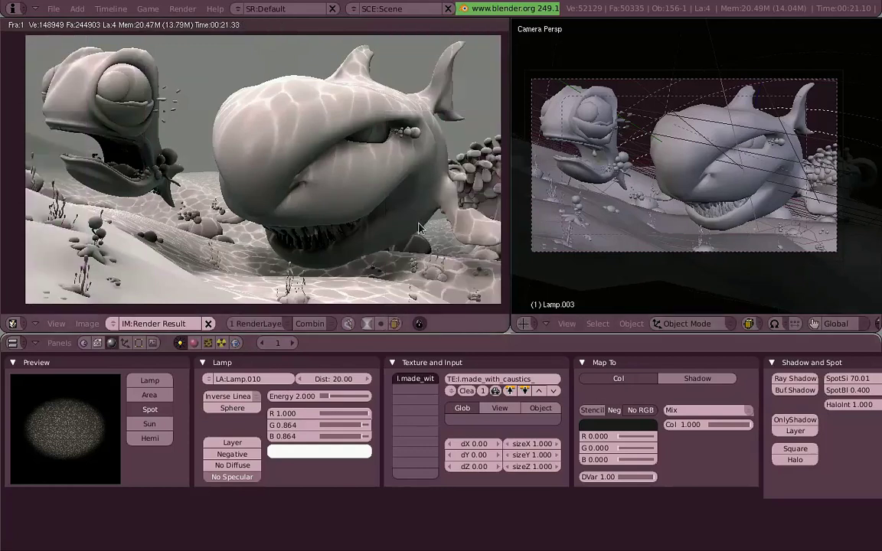
{"action": "key", "text": "Escape"}
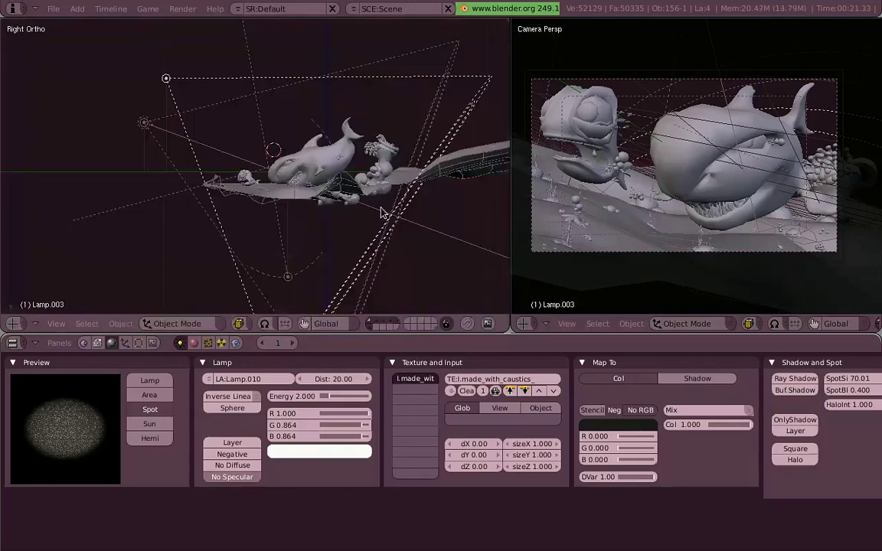
Confine the caustics lamp's light with Sphere and a distance of 9.00, and start a test render
{"action": "left_click", "coordinate": [318, 383]}
{"action": "triple_click", "coordinate": [318, 382]}
{"action": "triple_click", "coordinate": [318, 381]}
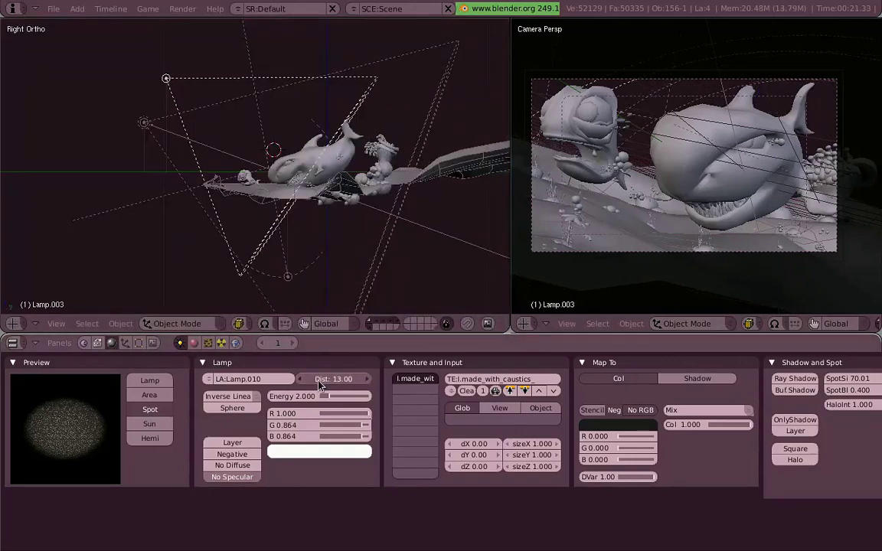
{"action": "triple_click", "coordinate": [317, 381]}
{"action": "double_click", "coordinate": [319, 380]}
{"action": "left_click", "coordinate": [367, 382]}
{"action": "left_click", "coordinate": [311, 382]}
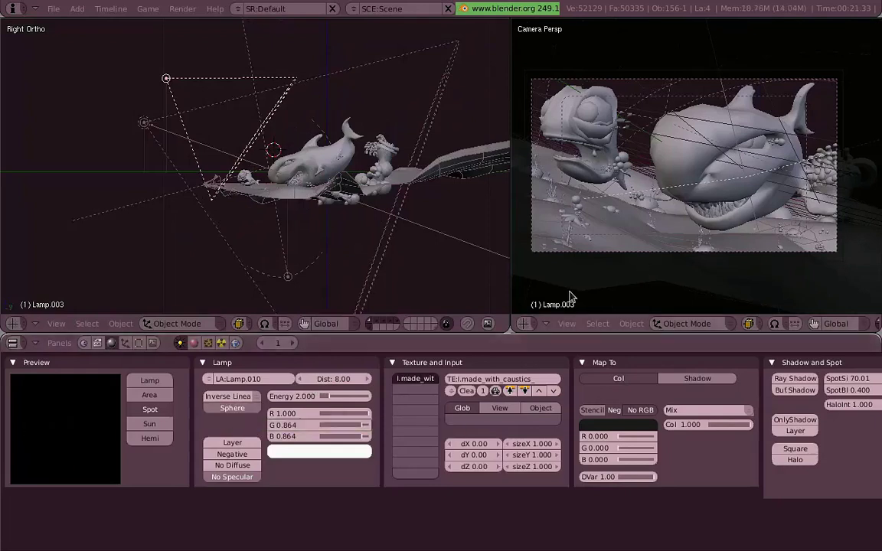
{"action": "left_click", "coordinate": [371, 380]}
{"action": "key", "text": "F12"}
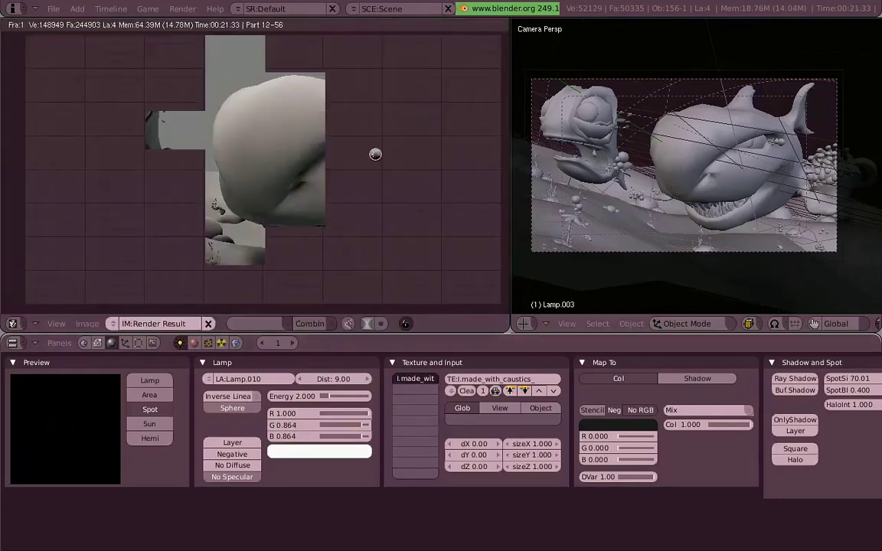
Increase the caustics lamp's distance to 13.00 and its energy to 5.000, and test-render the frame
{"action": "left_click", "coordinate": [366, 379]}
{"action": "left_click", "coordinate": [367, 379]}
{"action": "left_click", "coordinate": [367, 379]}
{"action": "key", "text": "F12"}
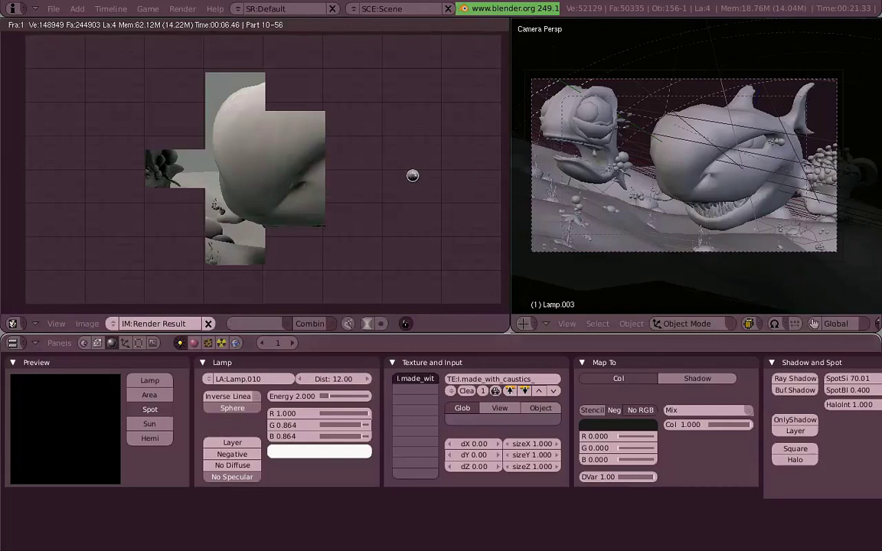
{"action": "key", "text": "Escape"}
{"action": "left_click_drag", "start_coordinate": [368, 399], "coordinate": [385, 405]}
{"action": "key", "text": "F12"}
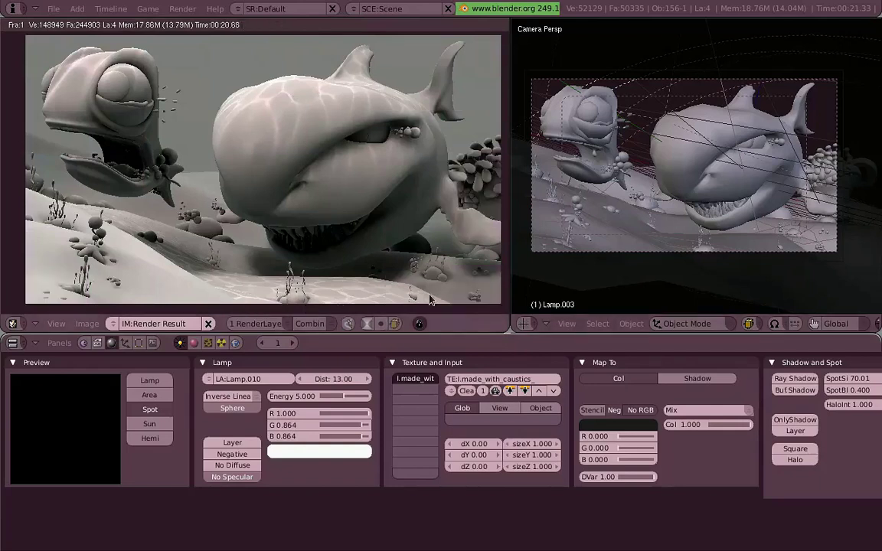
Maximize the render result and inspect the caustics on the shark, the seabed and the small fish up close
{"action": "scroll", "coordinate": [460, 247], "scroll_direction": "up", "scroll_amount": 1}
{"action": "key", "text": "ctrl+Up"}
{"action": "scroll", "coordinate": [657, 339], "scroll_direction": "up", "scroll_amount": 2}
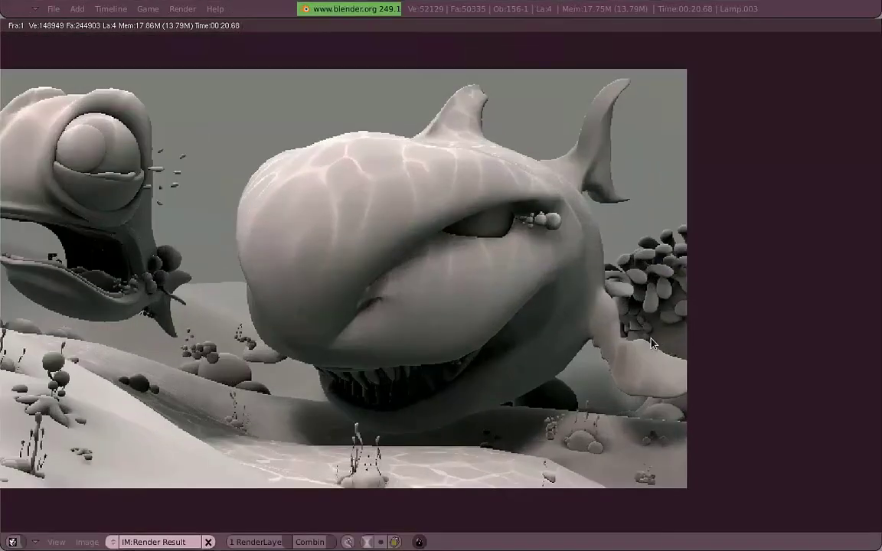
{"action": "scroll", "coordinate": [670, 341], "scroll_direction": "up", "scroll_amount": 3}
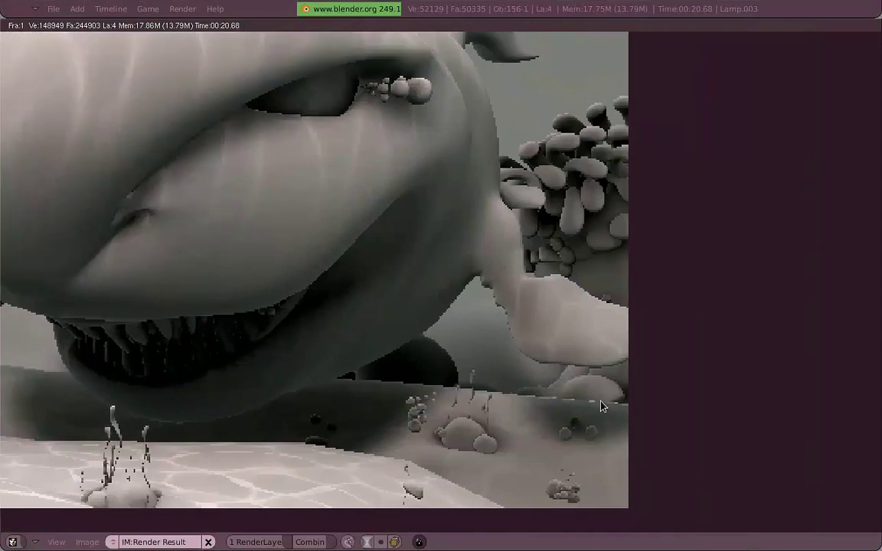
{"action": "middle_click_drag", "start_coordinate": [262, 220], "coordinate": [732, 374]}
{"action": "middle_click_drag", "start_coordinate": [539, 387], "coordinate": [534, 211]}
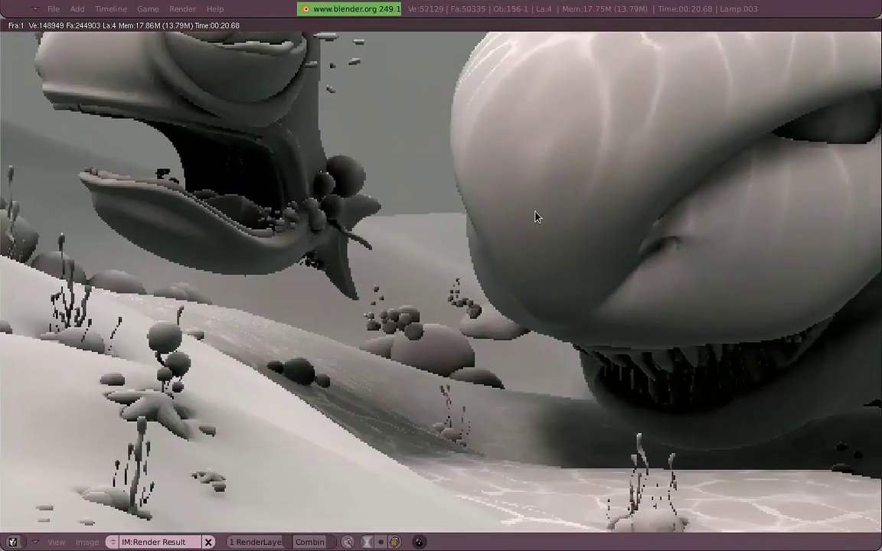